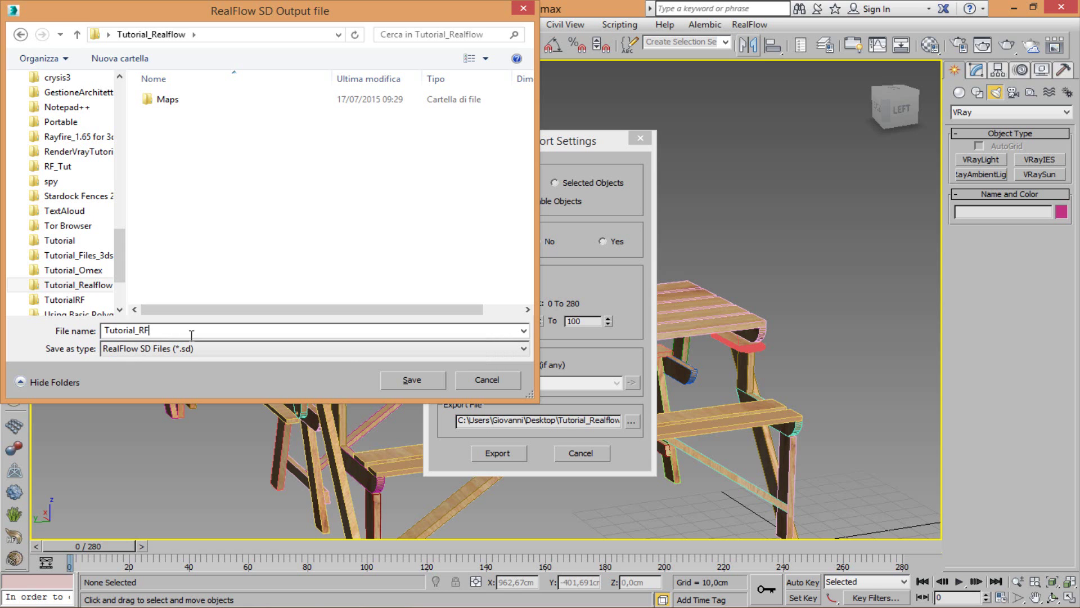
Step: Confirm Tutorial_RF as the RealFlow SD output file and export the scene to it
{"action": "left_click", "coordinate": [410, 381]}
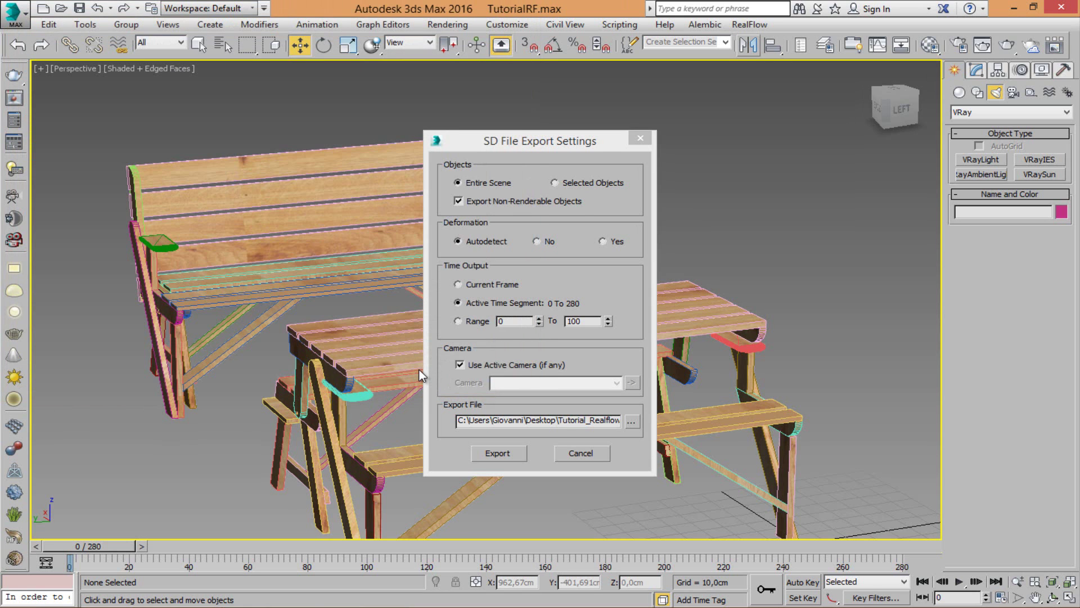
{"action": "left_click", "coordinate": [498, 453]}
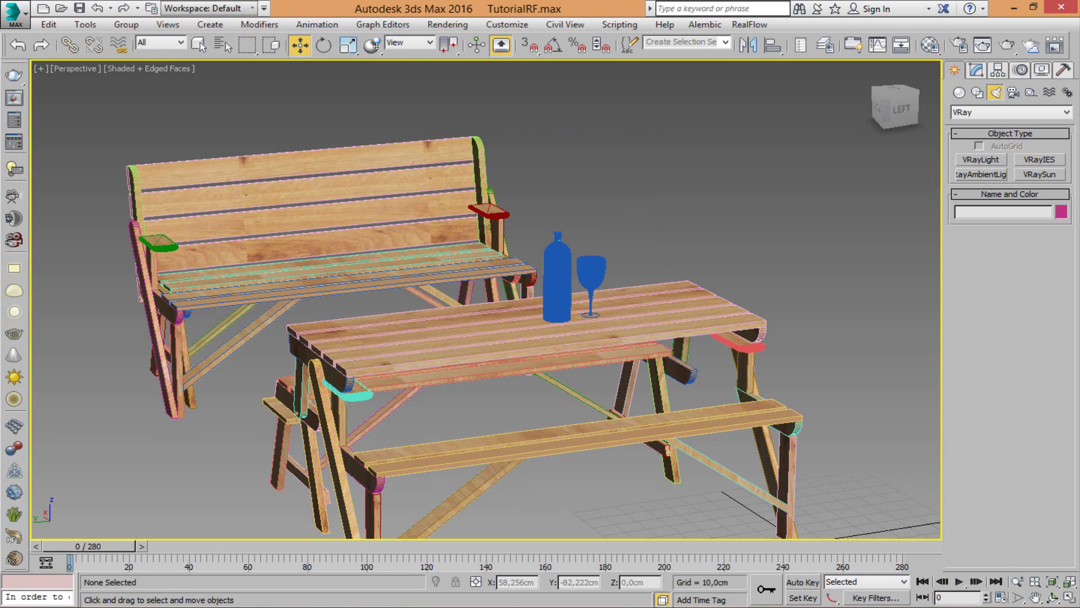
Step: Switch to the desktop, launch RealFlow 2014 and dismiss its startup announcement
{"action": "key", "text": "super+d"}
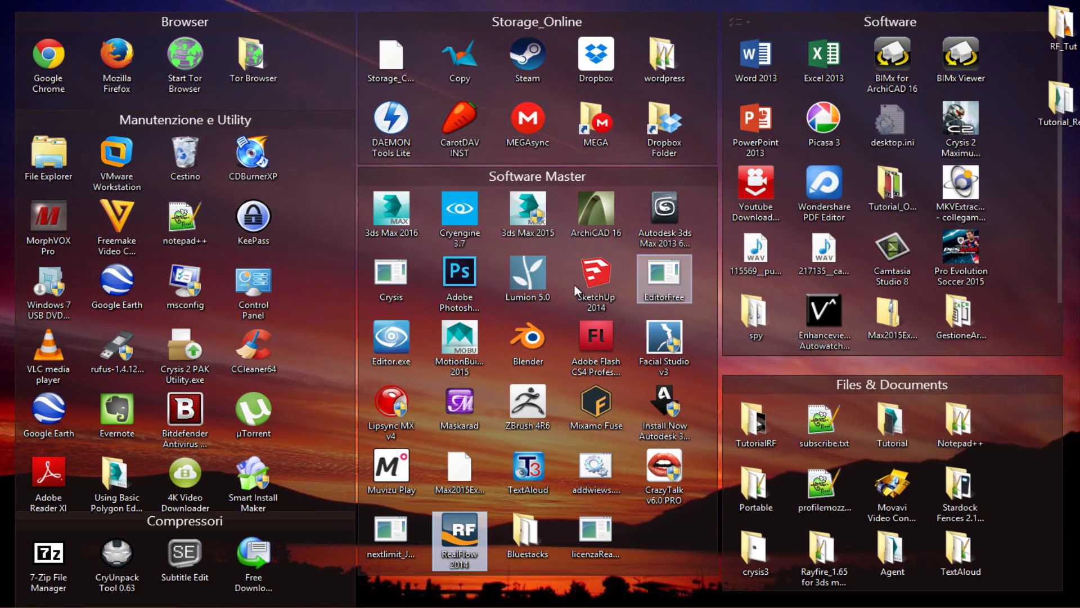
{"action": "double_click", "coordinate": [459, 534]}
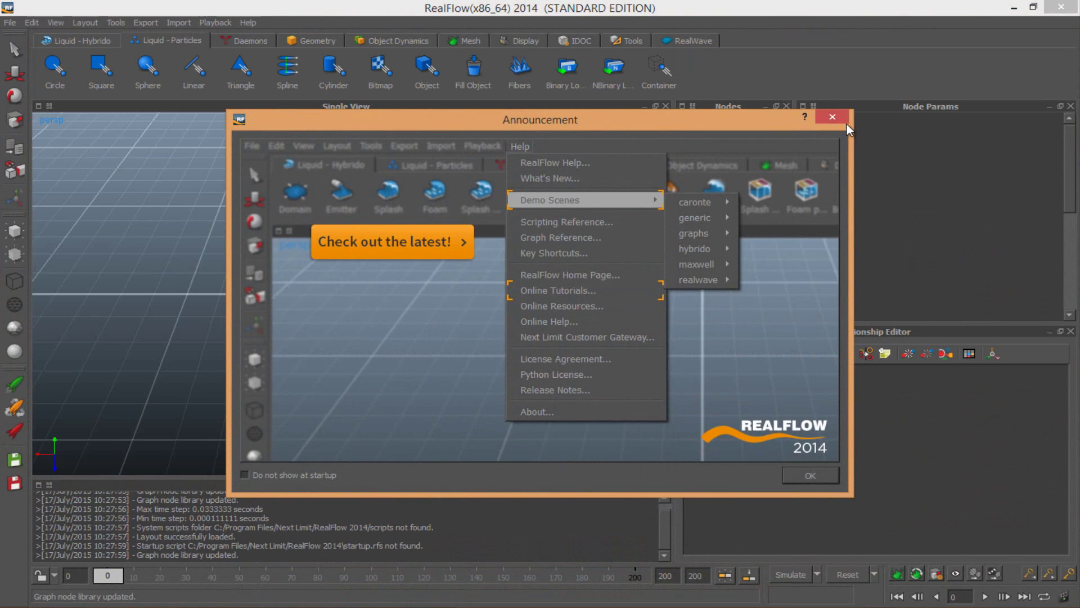
{"action": "left_click", "coordinate": [833, 117]}
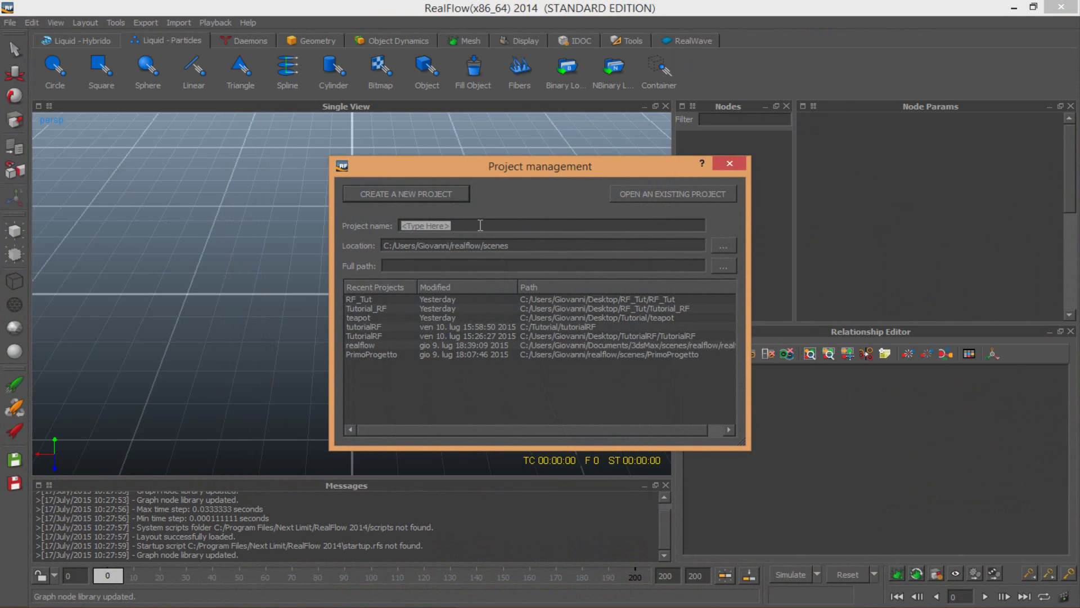
Step: Create a new project named TutorialRF, located in the Tutorial_Realflow folder on the Desktop
{"action": "type", "text": "Tut"}
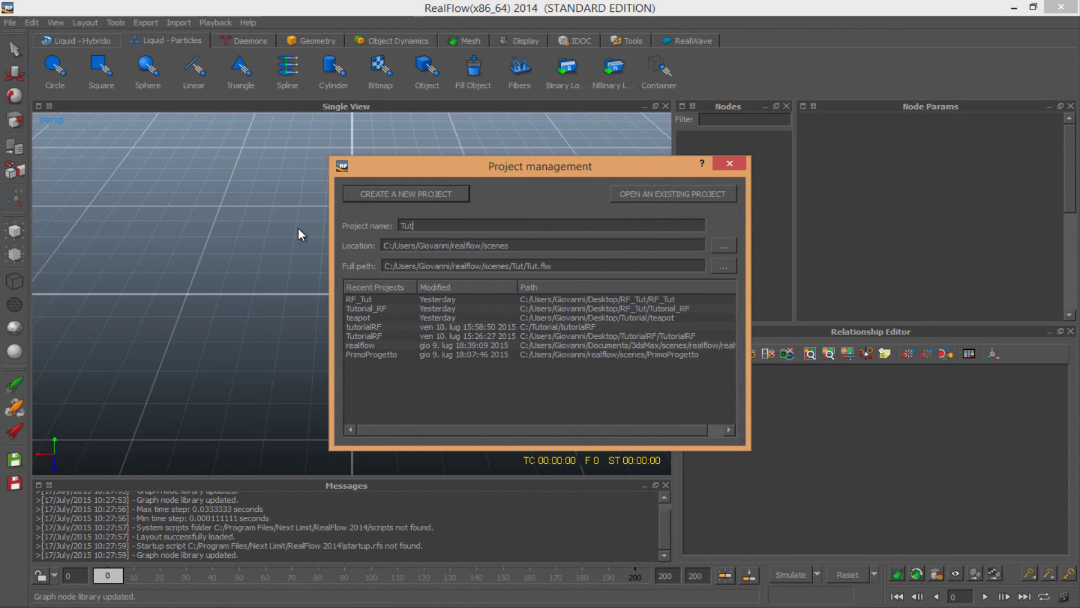
{"action": "type", "text": "orialRF"}
{"action": "left_click", "coordinate": [729, 247]}
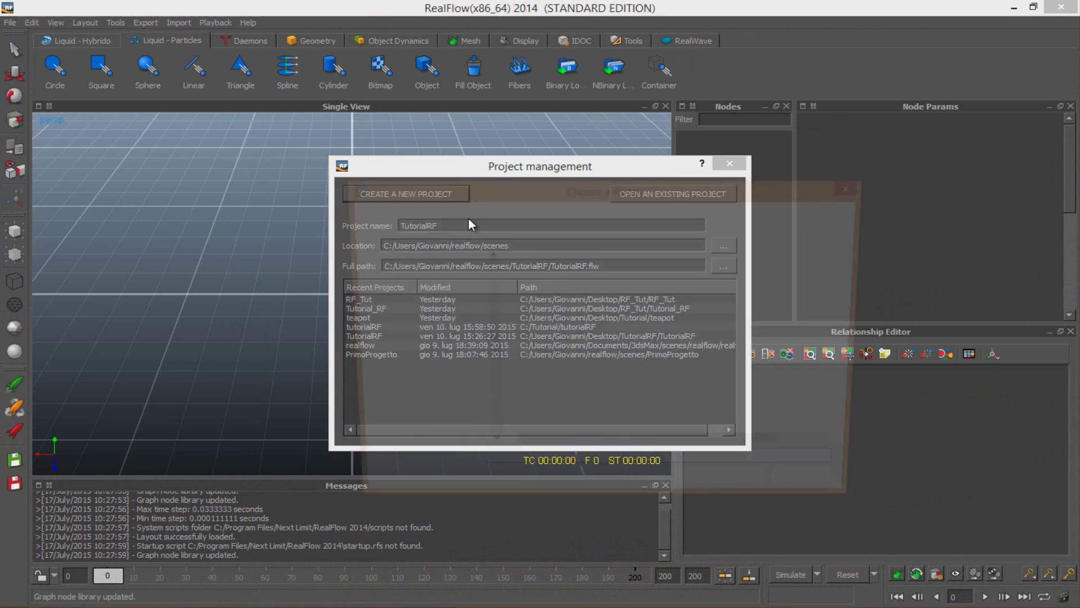
{"action": "left_click_drag", "start_coordinate": [484, 303], "coordinate": [485, 289]}
{"action": "scroll", "coordinate": [425, 316], "scroll_direction": "up", "scroll_amount": 1}
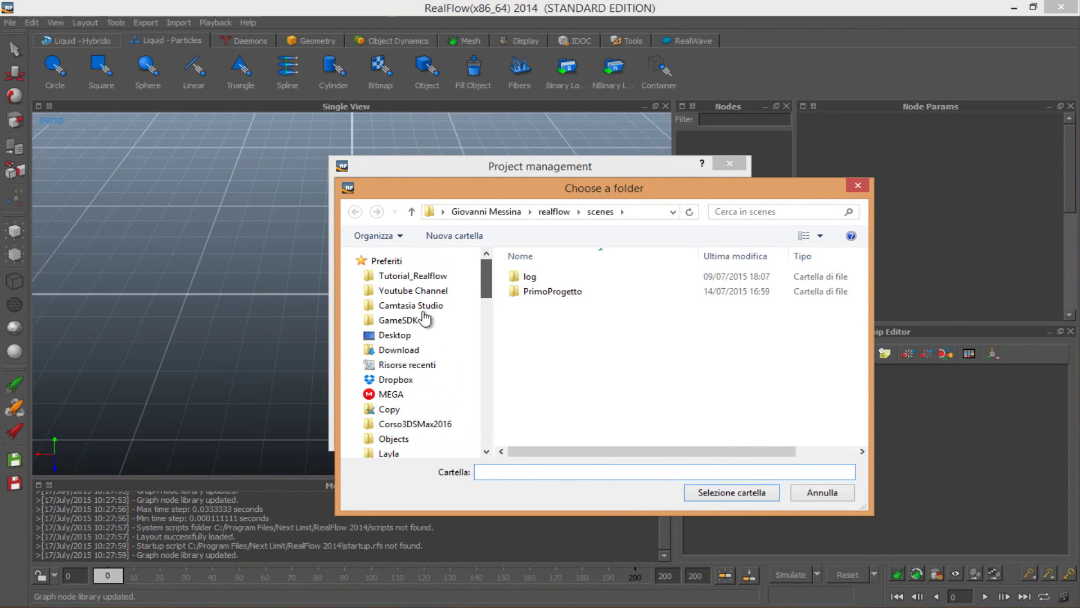
{"action": "left_click", "coordinate": [398, 336]}
{"action": "left_click", "coordinate": [615, 341]}
{"action": "scroll", "coordinate": [602, 346], "scroll_direction": "down", "scroll_amount": 4}
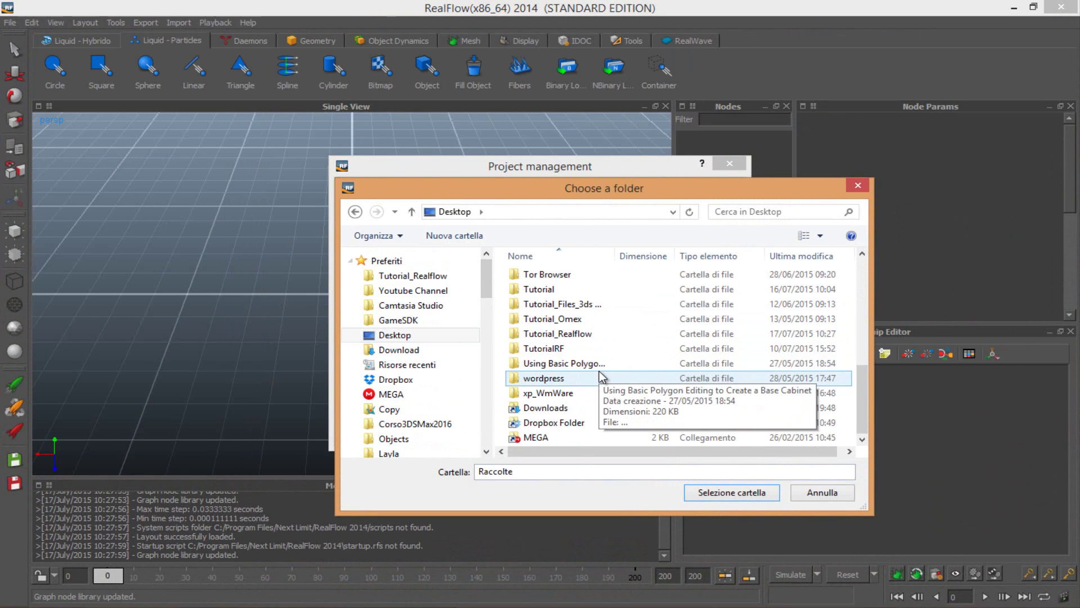
{"action": "scroll", "coordinate": [599, 366], "scroll_direction": "up", "scroll_amount": 1}
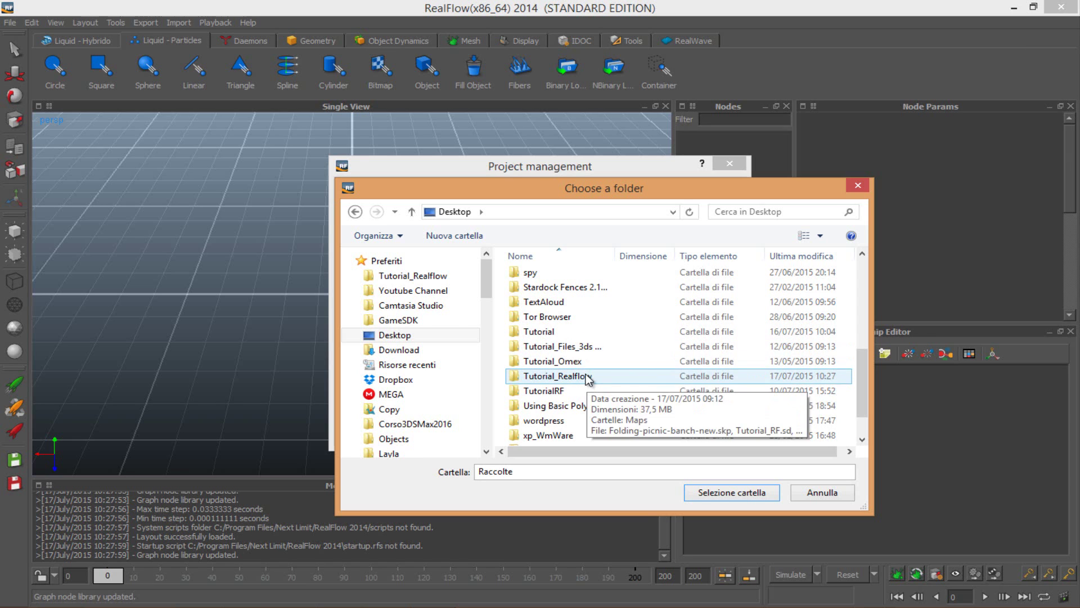
{"action": "double_click", "coordinate": [591, 375]}
{"action": "left_click", "coordinate": [714, 493]}
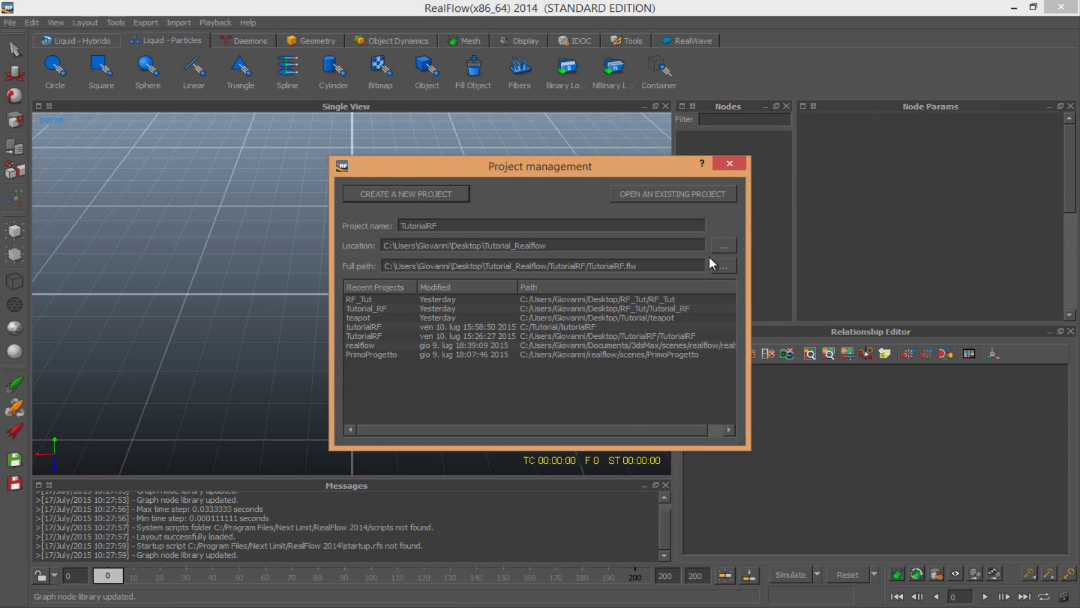
{"action": "left_click", "coordinate": [463, 193]}
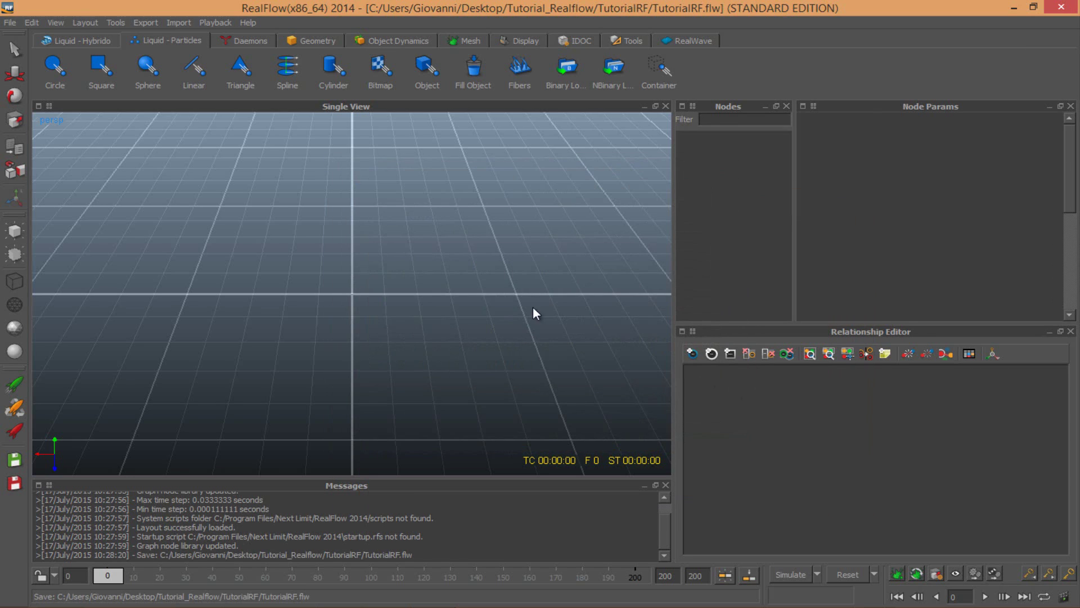
Step: Import the object file Tutorial_RF.sd from the Tutorial_Realflow folder into the scene
{"action": "left_click", "coordinate": [174, 19]}
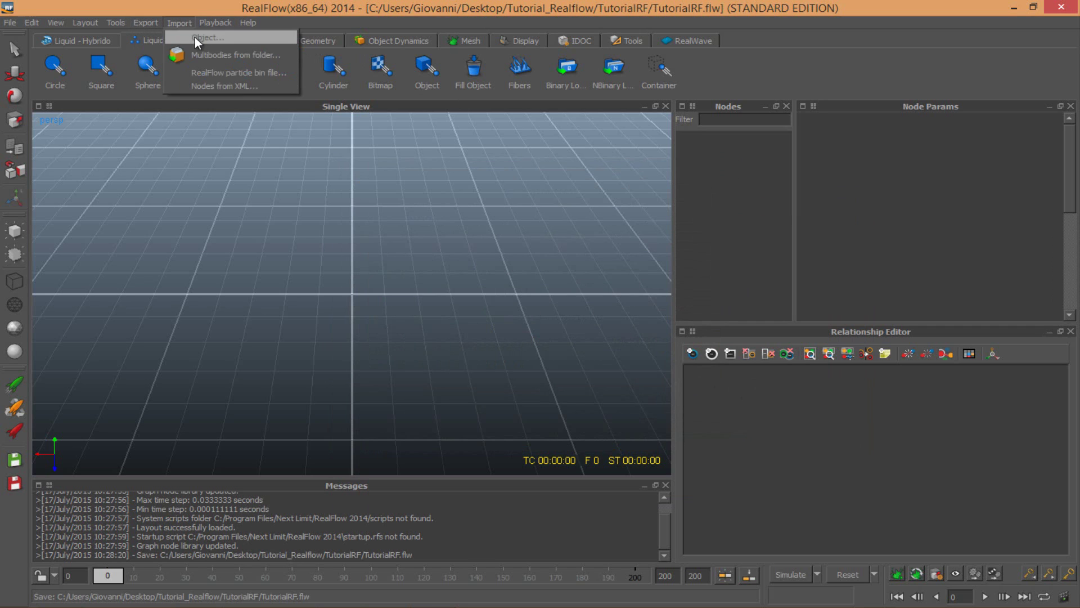
{"action": "left_click", "coordinate": [195, 35]}
{"action": "scroll", "coordinate": [143, 182], "scroll_direction": "up", "scroll_amount": 3}
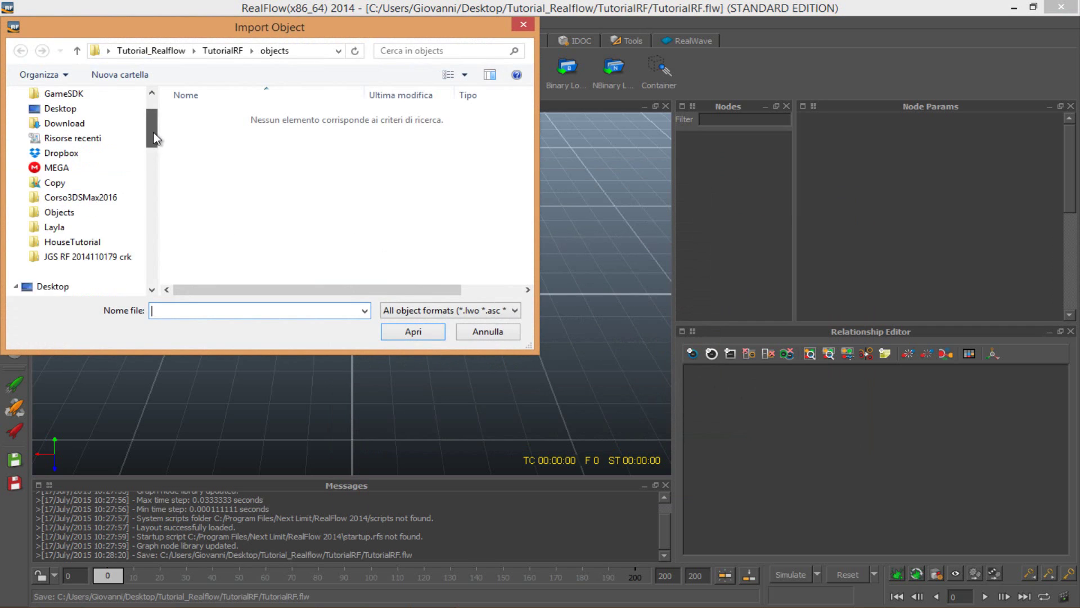
{"action": "left_click", "coordinate": [222, 50]}
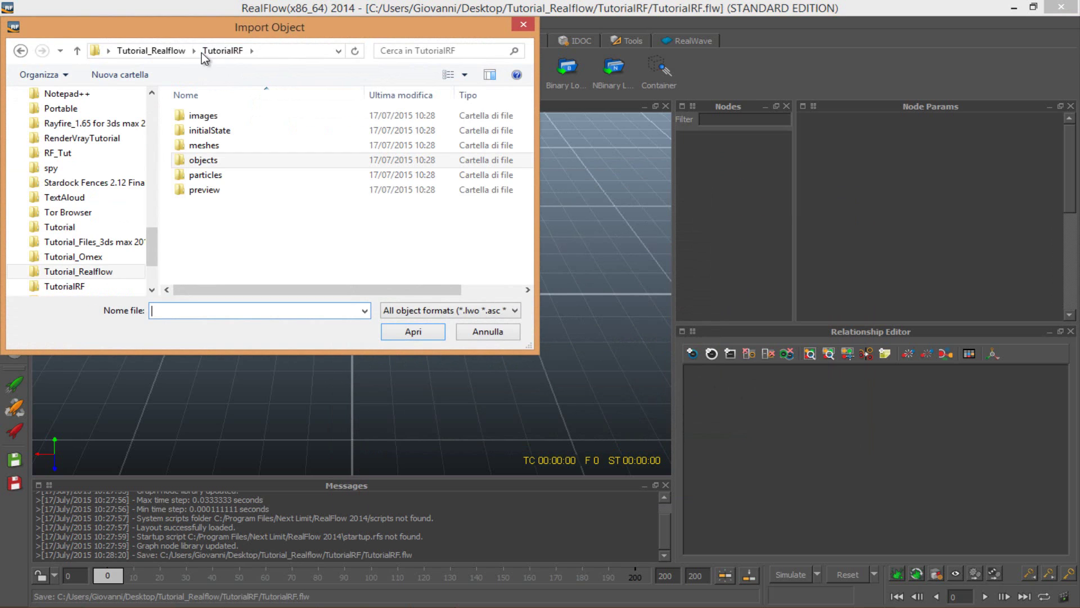
{"action": "left_click", "coordinate": [151, 50]}
{"action": "left_click", "coordinate": [205, 145]}
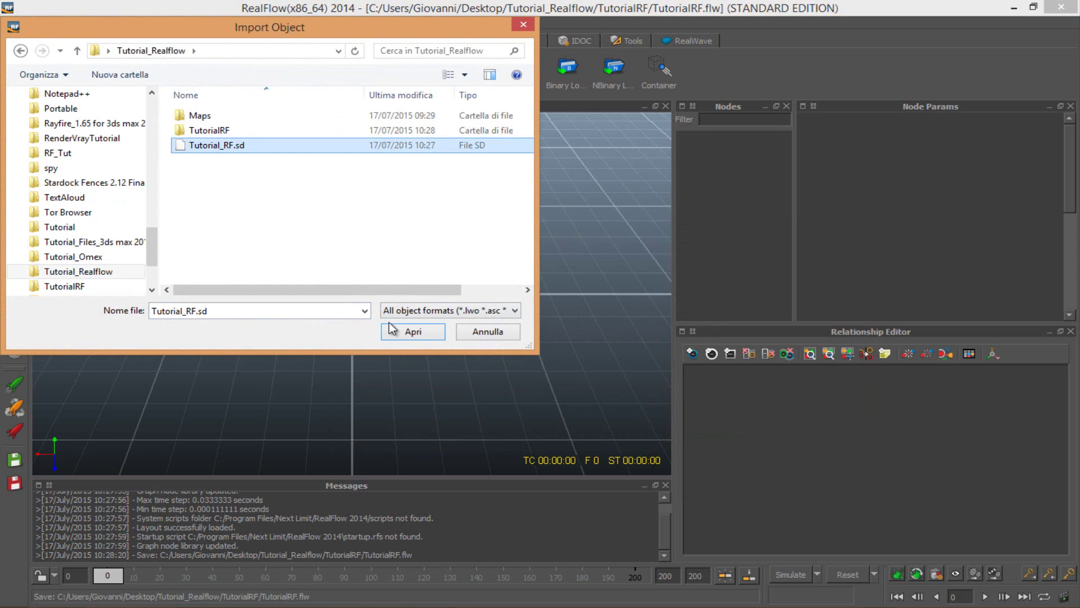
{"action": "left_click", "coordinate": [410, 331]}
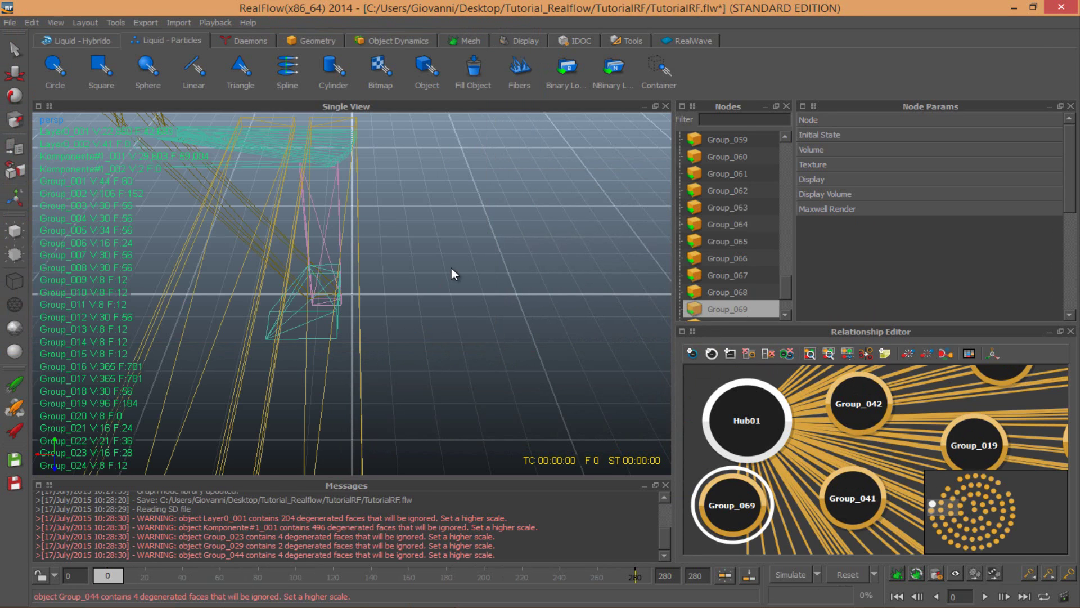
Step: Set all imported objects to smooth shaded display and clear the selection
{"action": "scroll", "coordinate": [452, 267], "scroll_direction": "down", "scroll_amount": 10}
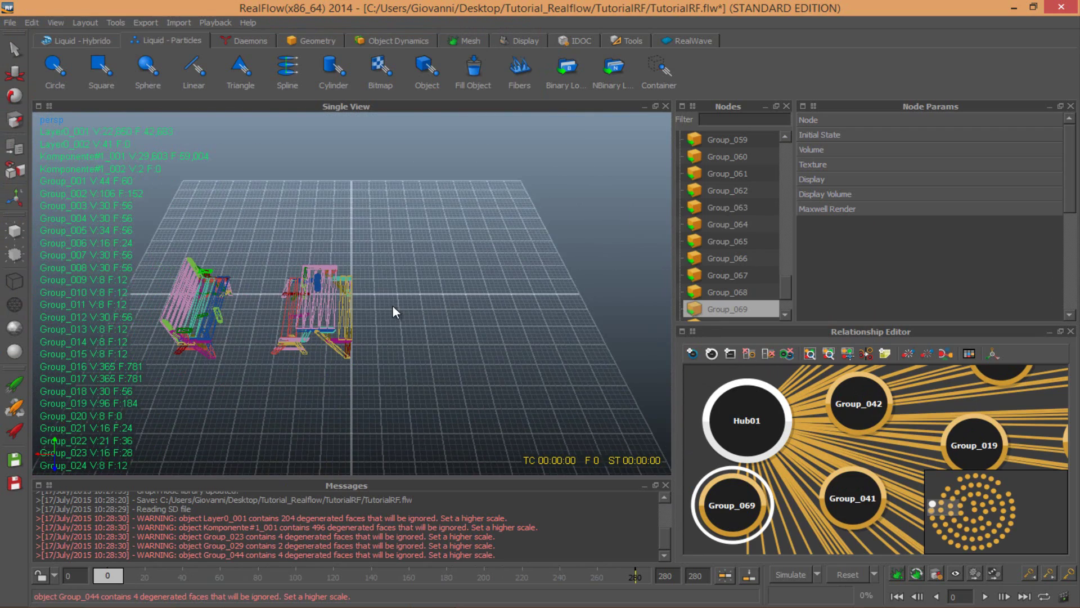
{"action": "left_click_drag", "start_coordinate": [392, 306], "coordinate": [438, 343], "text": "alt"}
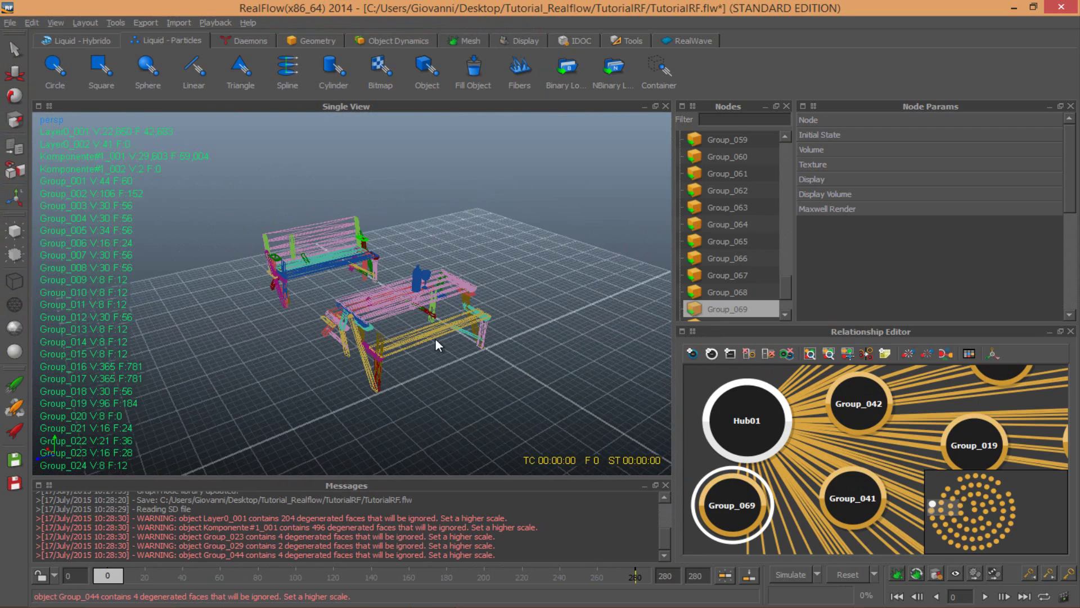
{"action": "left_click_drag", "start_coordinate": [511, 393], "coordinate": [243, 207]}
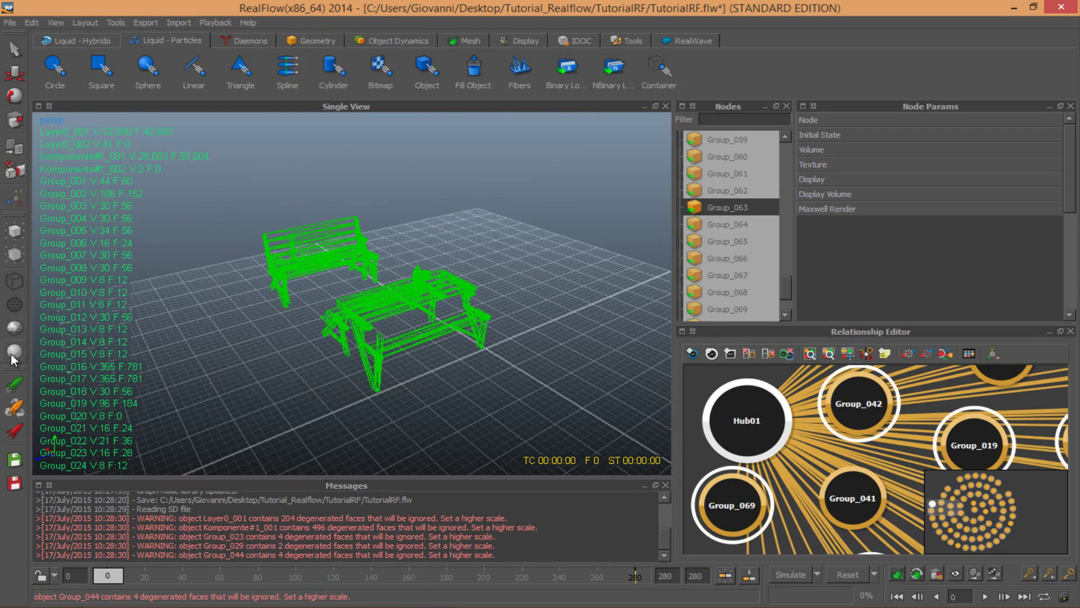
{"action": "left_click", "coordinate": [395, 190]}
Step: Examine the imported bottle and wine glass on the picnic table up close
{"action": "scroll", "coordinate": [420, 284], "scroll_direction": "up", "scroll_amount": 5}
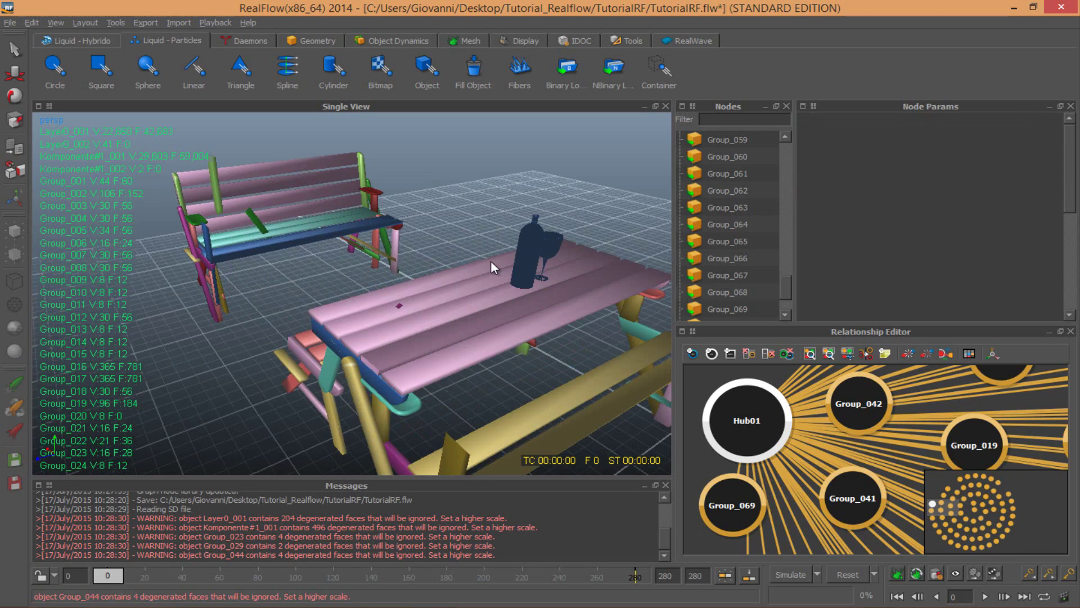
{"action": "left_click_drag", "start_coordinate": [490, 266], "coordinate": [545, 245], "text": "alt"}
{"action": "scroll", "coordinate": [551, 236], "scroll_direction": "up", "scroll_amount": 5}
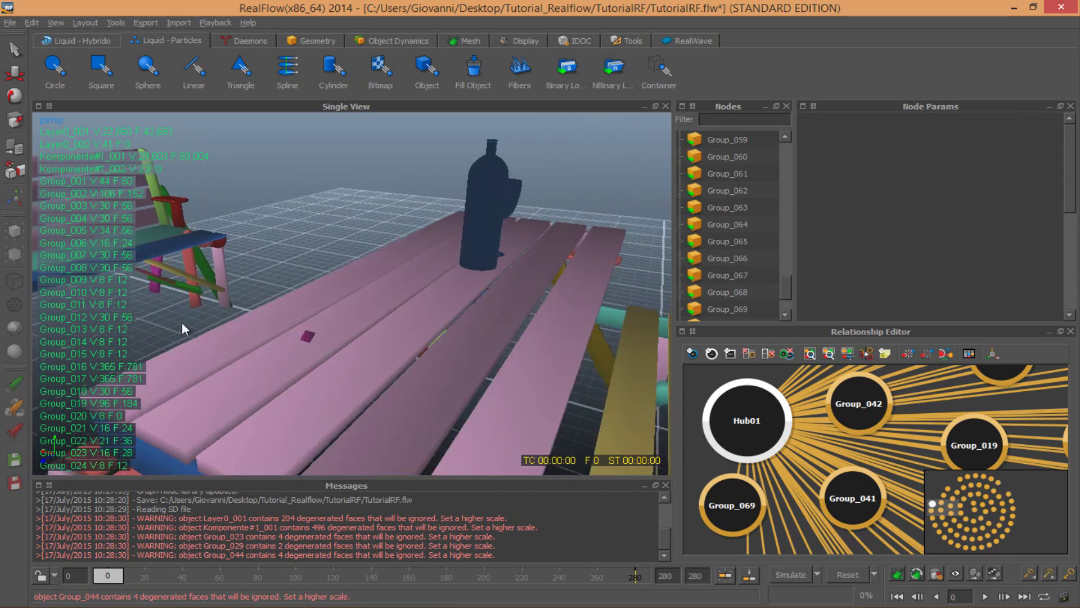
{"action": "left_click_drag", "start_coordinate": [182, 327], "coordinate": [428, 292], "text": "alt"}
{"action": "scroll", "coordinate": [496, 241], "scroll_direction": "up", "scroll_amount": 3}
{"action": "scroll", "coordinate": [409, 284], "scroll_direction": "up", "scroll_amount": 3}
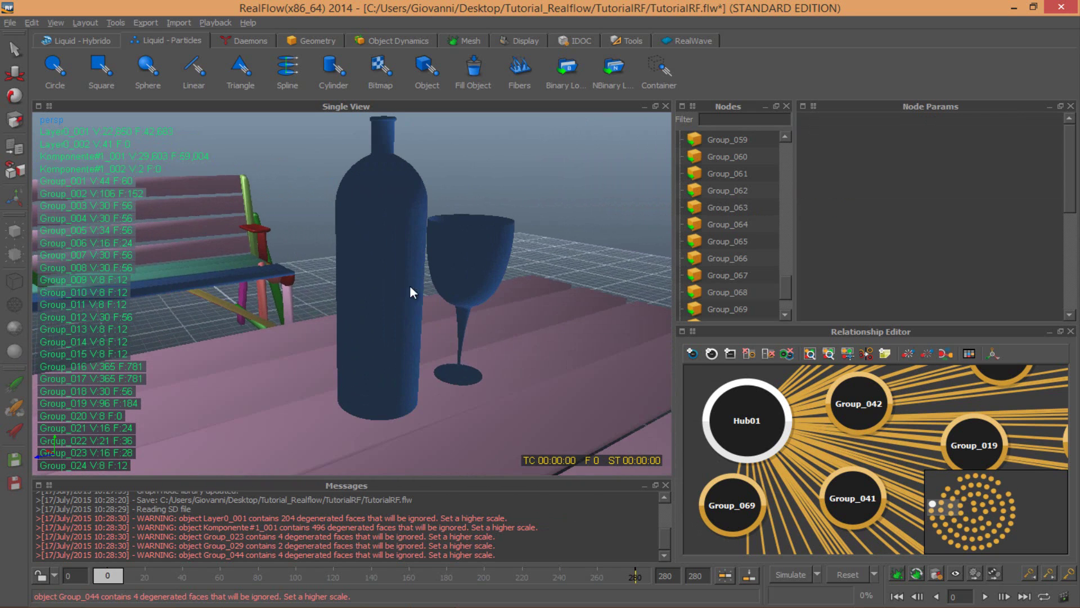
{"action": "left_click_drag", "start_coordinate": [110, 577], "coordinate": [83, 581]}
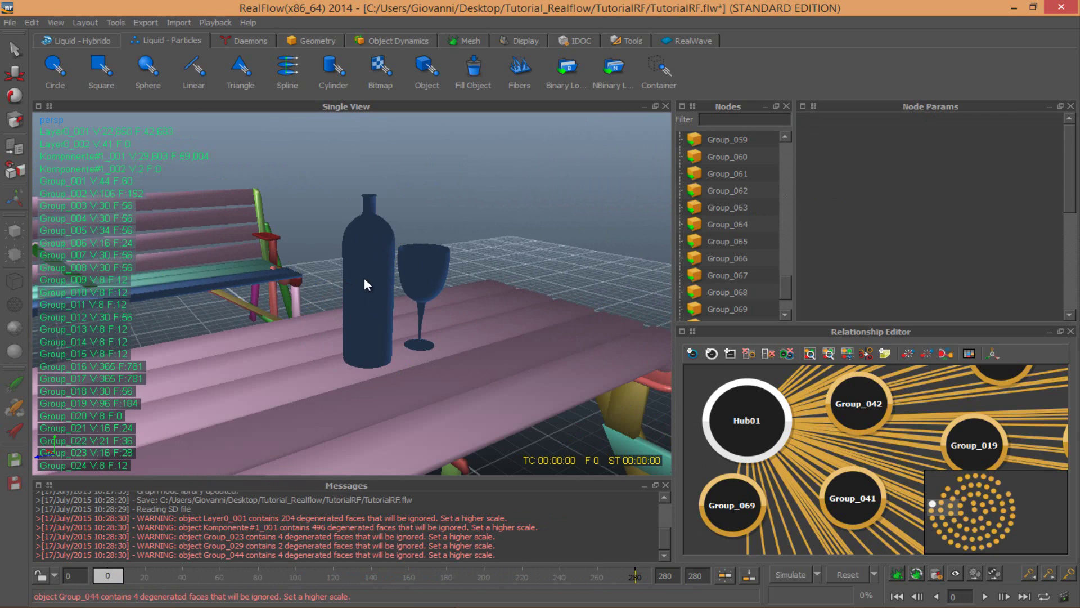
Step: Add a Gravity daemon to the scene and move it up and away from the picnic table
{"action": "left_click", "coordinate": [245, 41]}
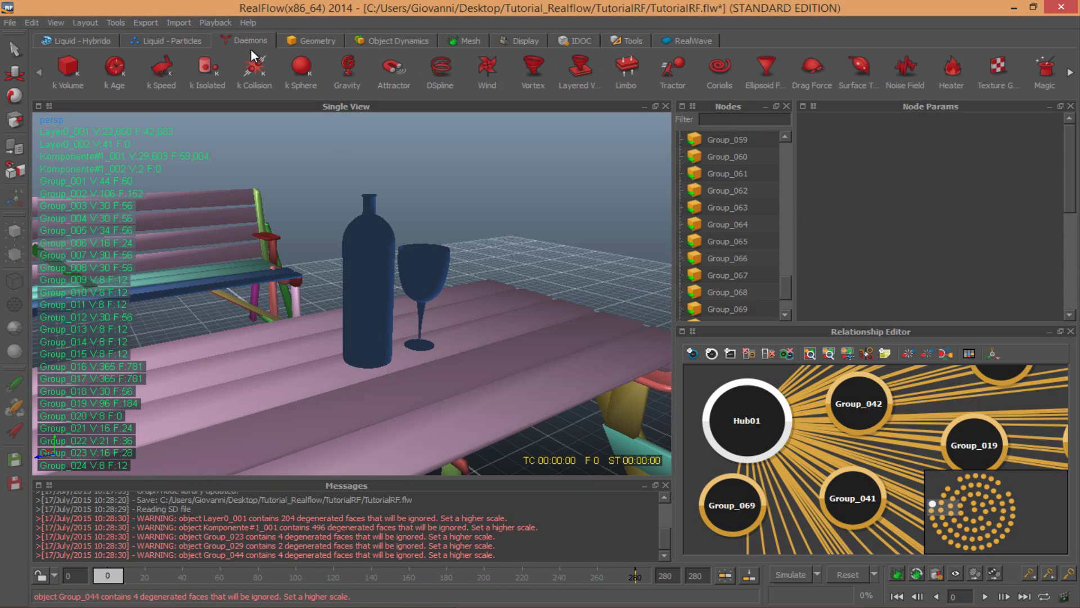
{"action": "right_click_drag", "start_coordinate": [318, 272], "coordinate": [349, 177], "text": "alt"}
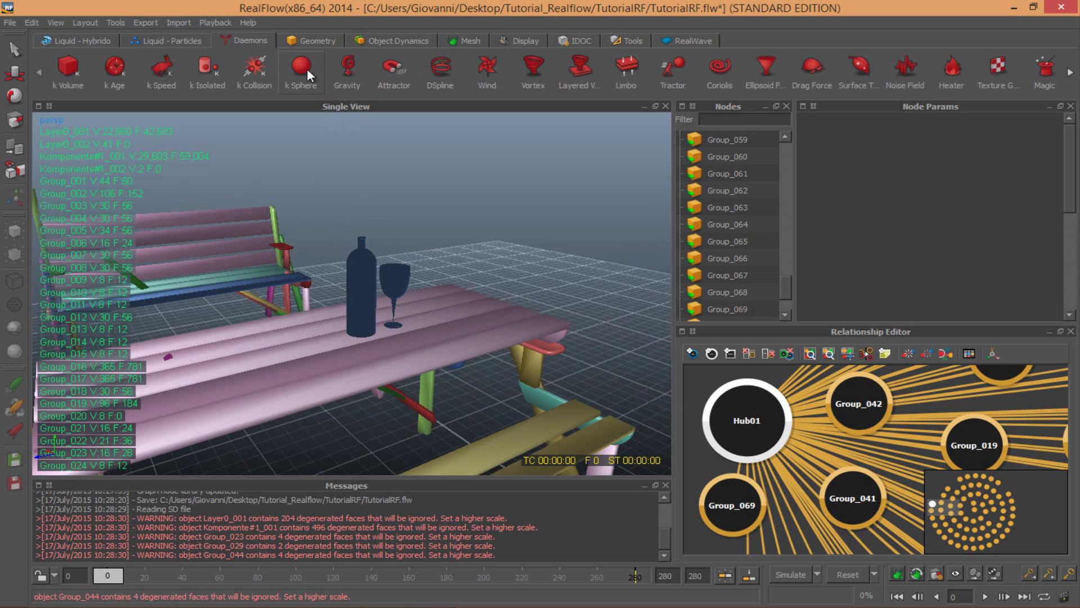
{"action": "left_click", "coordinate": [346, 68]}
{"action": "right_click_drag", "start_coordinate": [351, 315], "coordinate": [357, 260], "text": "alt"}
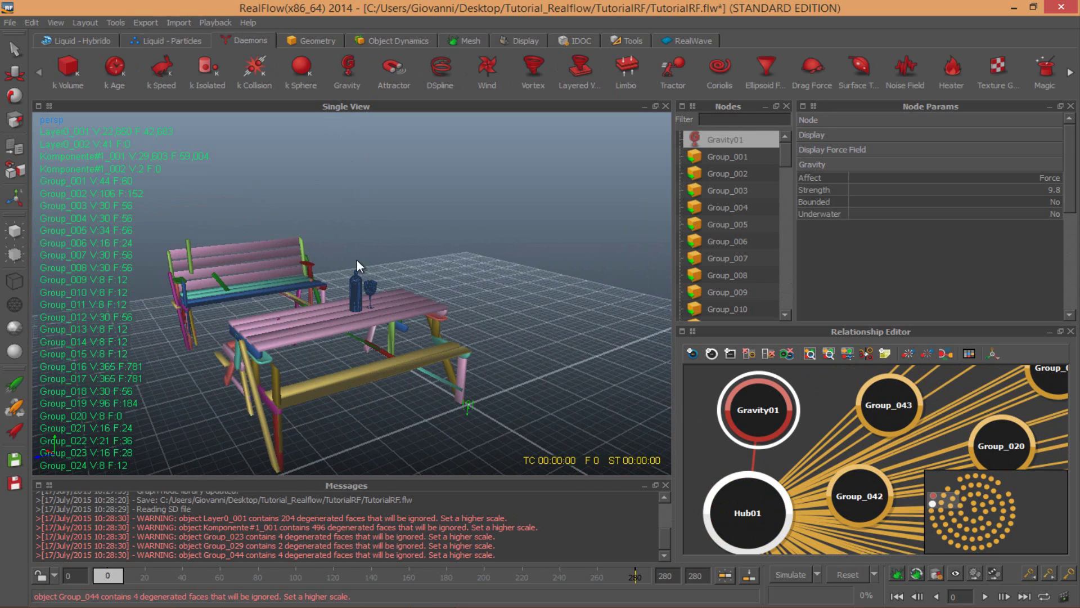
{"action": "left_click", "coordinate": [16, 73]}
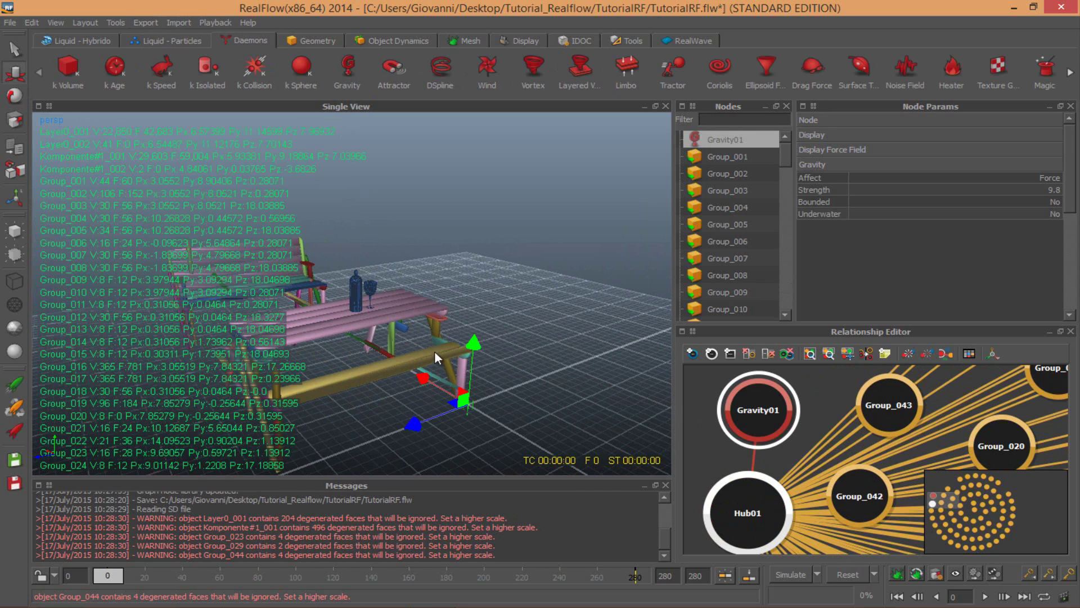
{"action": "left_click_drag", "start_coordinate": [474, 356], "coordinate": [595, 224]}
{"action": "right_click_drag", "start_coordinate": [293, 246], "coordinate": [367, 236], "text": "alt"}
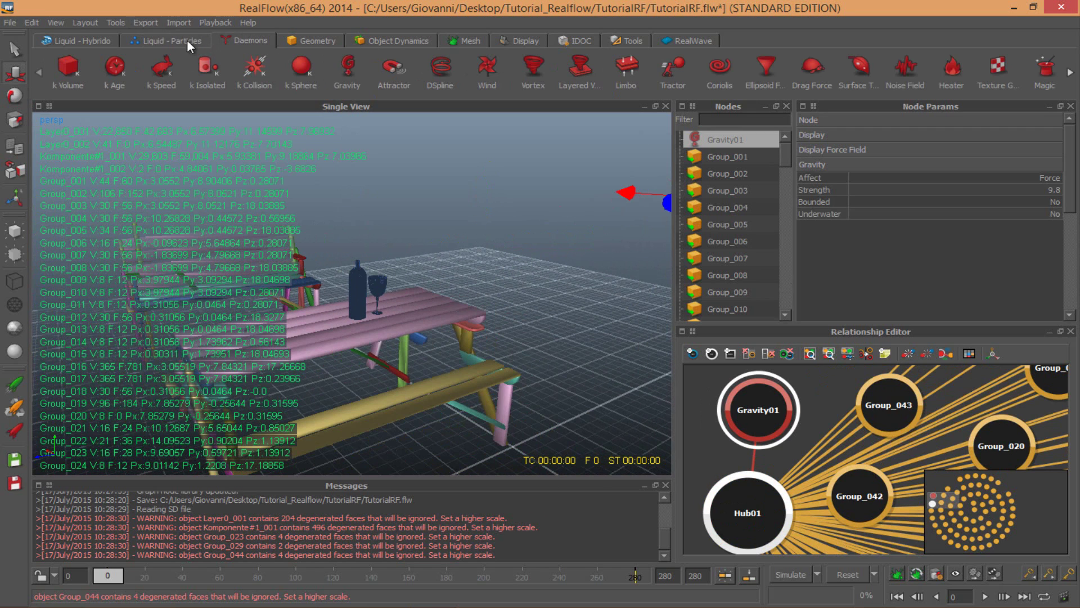
Step: Add a Circle liquid particle emitter and move it inside the upper body of the bottle
{"action": "left_click", "coordinate": [169, 40]}
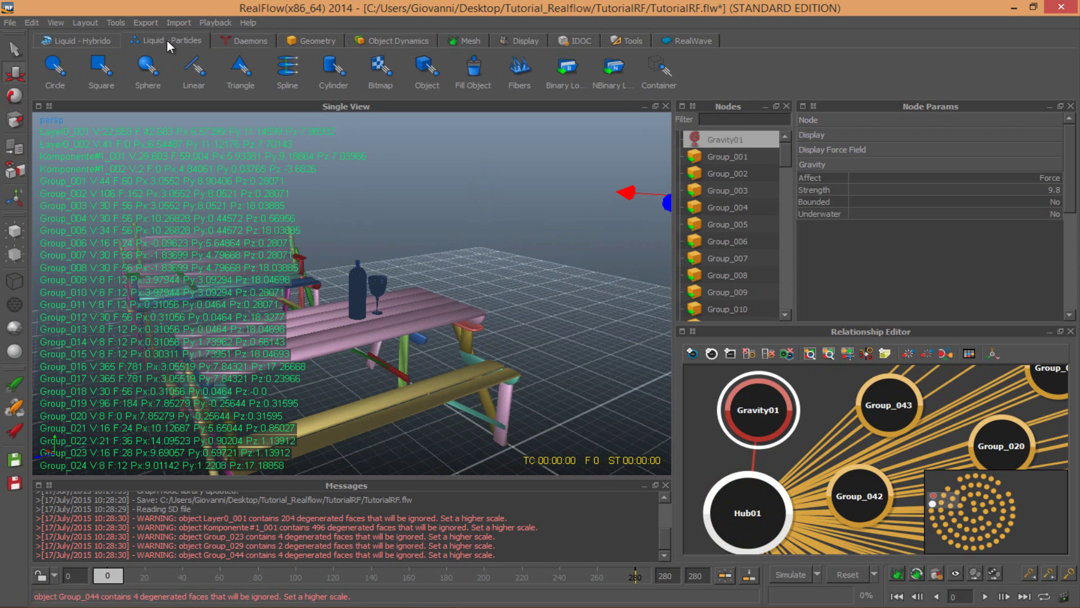
{"action": "left_click", "coordinate": [55, 67]}
{"action": "left_click_drag", "start_coordinate": [523, 375], "coordinate": [503, 293]}
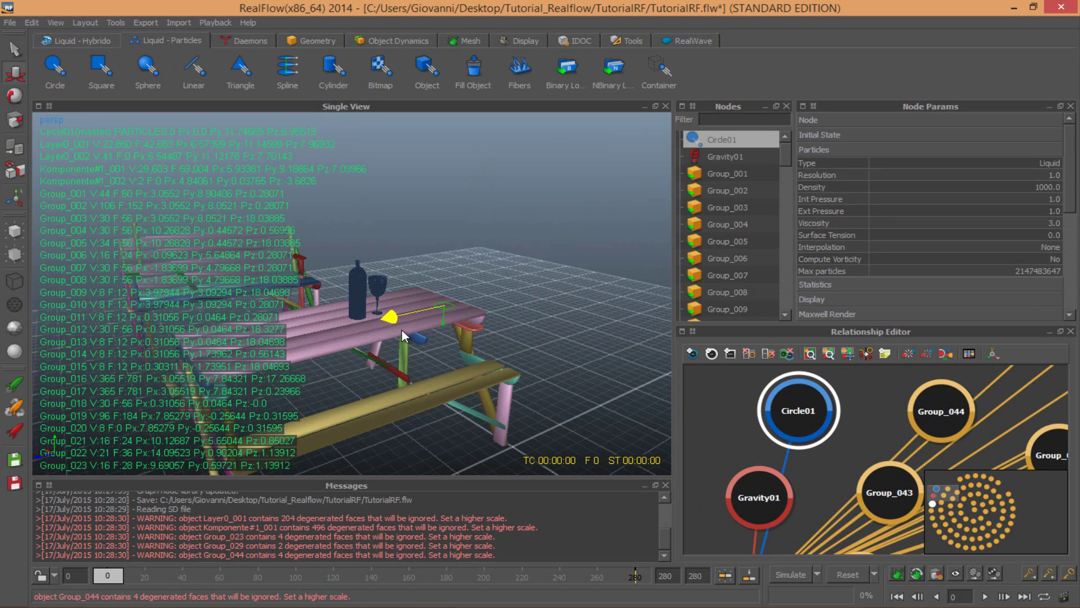
{"action": "left_click_drag", "start_coordinate": [412, 292], "coordinate": [290, 248]}
{"action": "scroll", "coordinate": [338, 261], "scroll_direction": "up", "scroll_amount": 8}
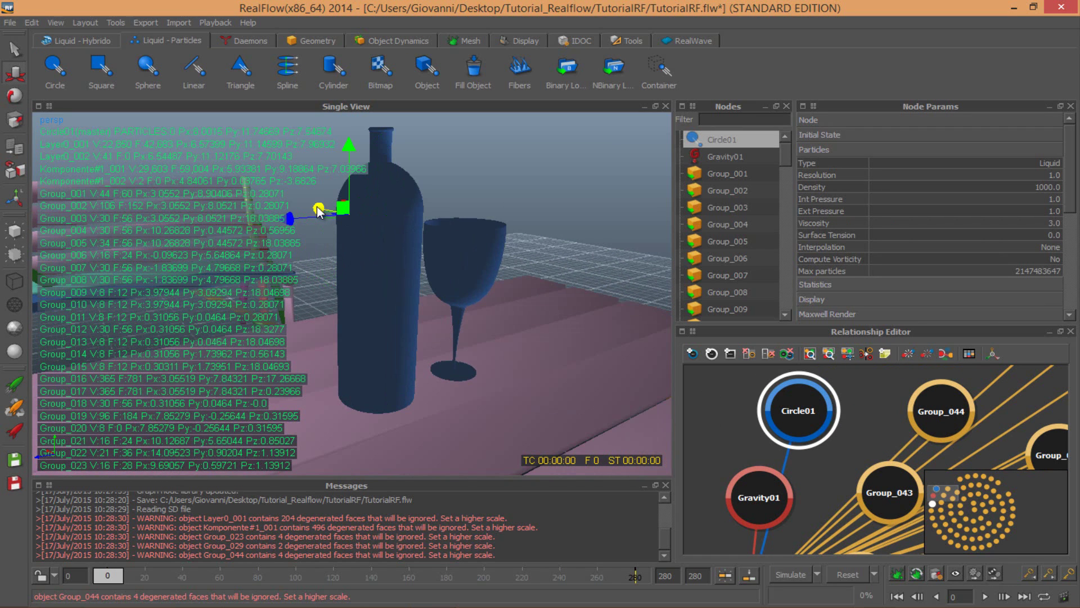
{"action": "left_click_drag", "start_coordinate": [319, 212], "coordinate": [337, 239]}
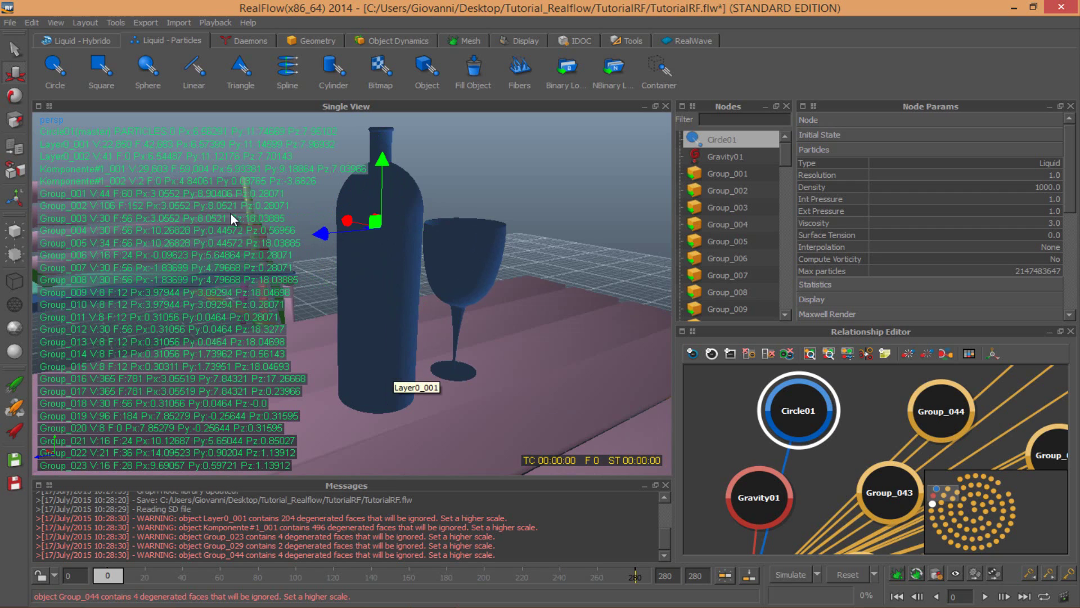
Step: Display the bottle as a bounding box
{"action": "left_click", "coordinate": [385, 134]}
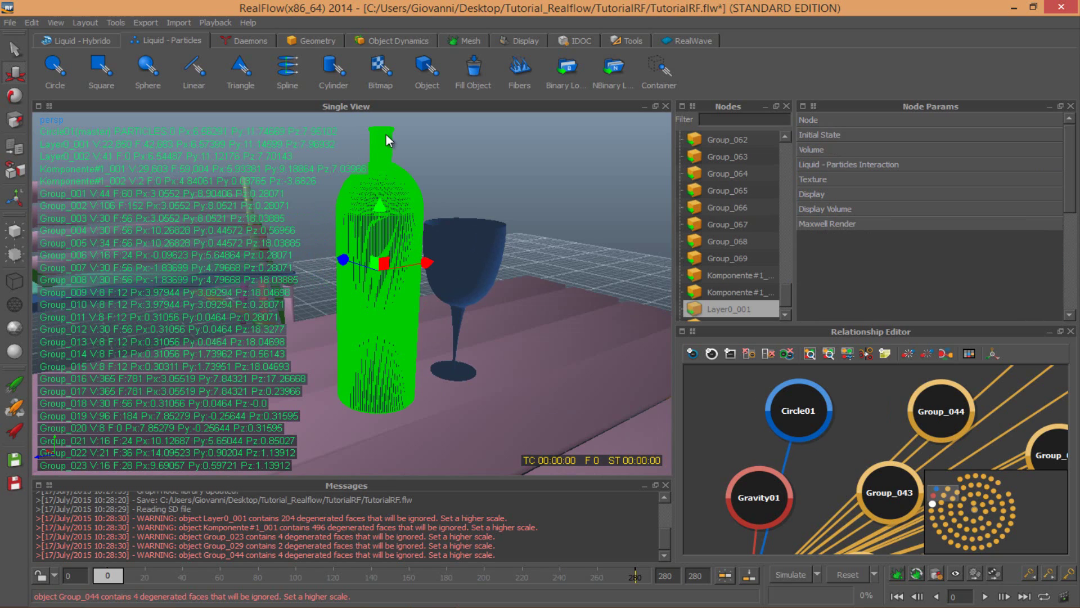
{"action": "left_click", "coordinate": [17, 279]}
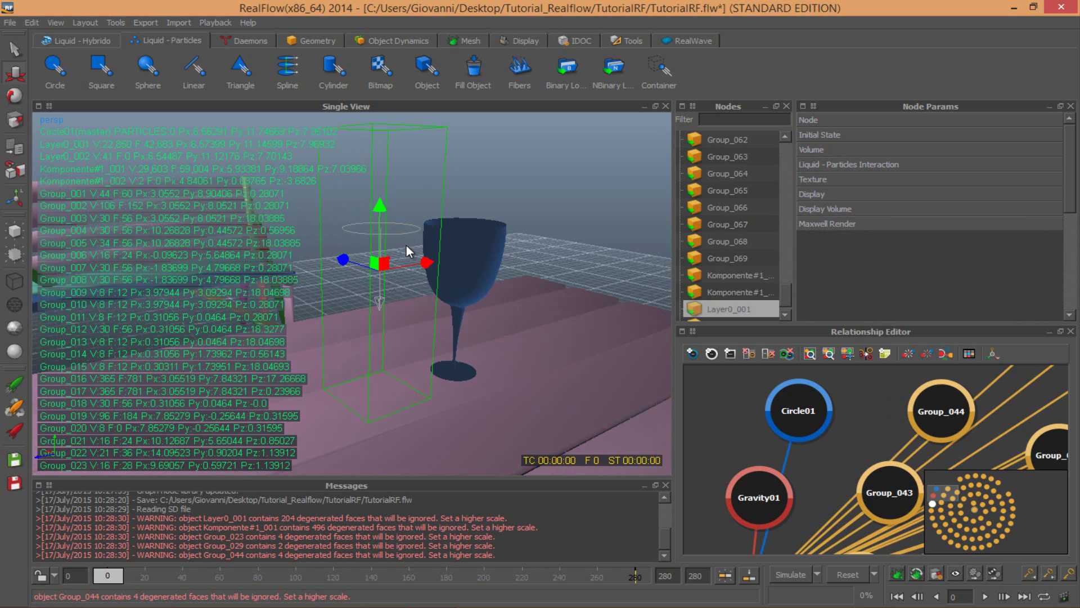
Step: In the front view, raise the Circle01 emitter to just above the glass rim and center it horizontally within the bottle's bounding box
{"action": "right_click", "coordinate": [39, 117]}
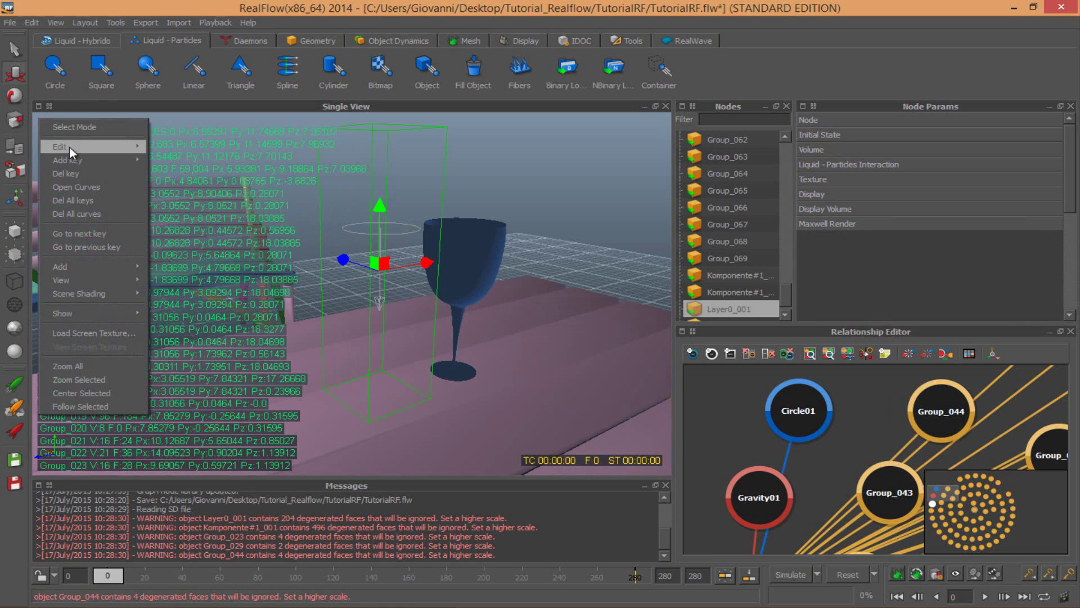
{"action": "left_click", "coordinate": [164, 285]}
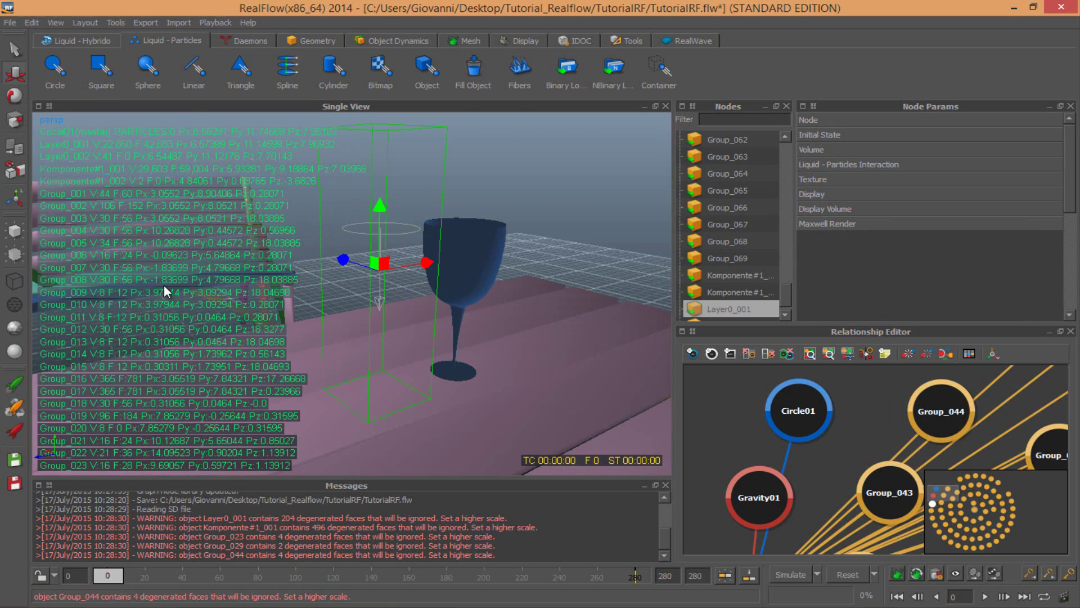
{"action": "scroll", "coordinate": [454, 291], "scroll_direction": "down", "scroll_amount": 5}
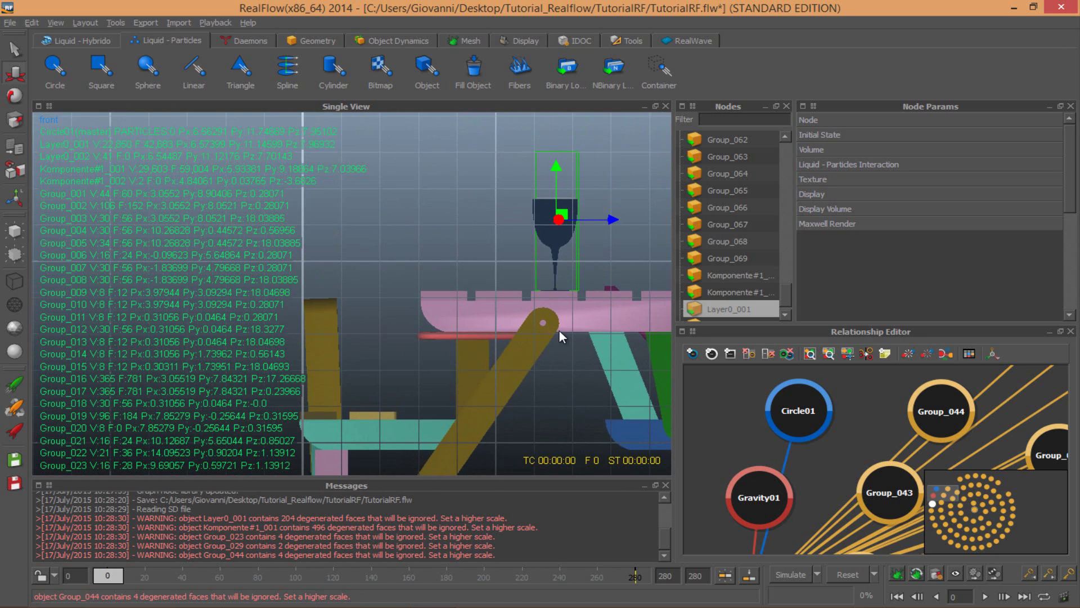
{"action": "scroll", "coordinate": [506, 276], "scroll_direction": "up", "scroll_amount": 4}
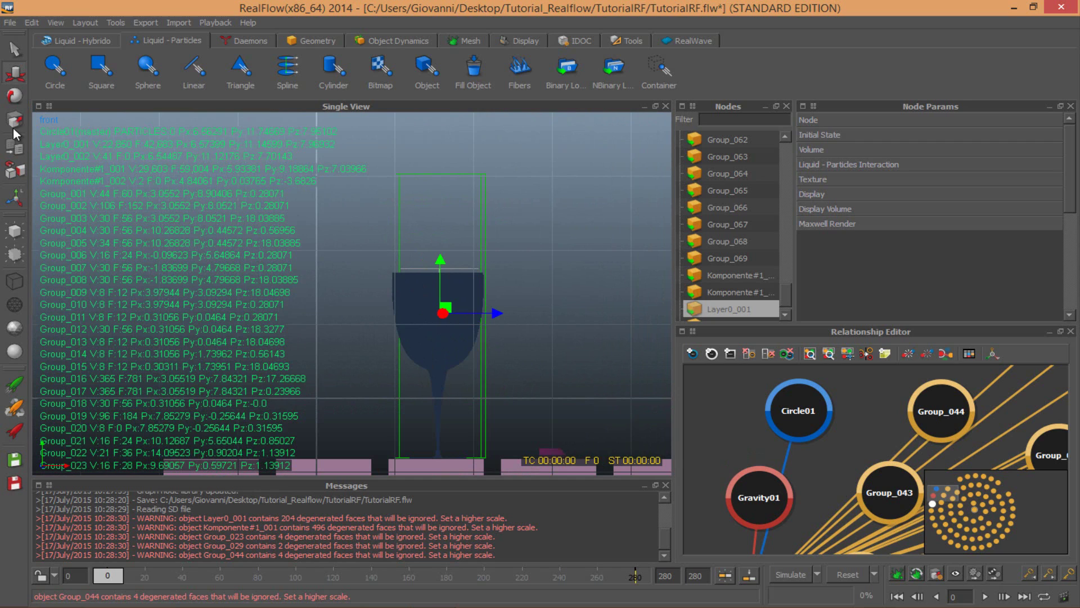
{"action": "left_click", "coordinate": [16, 75]}
{"action": "left_click", "coordinate": [805, 401]}
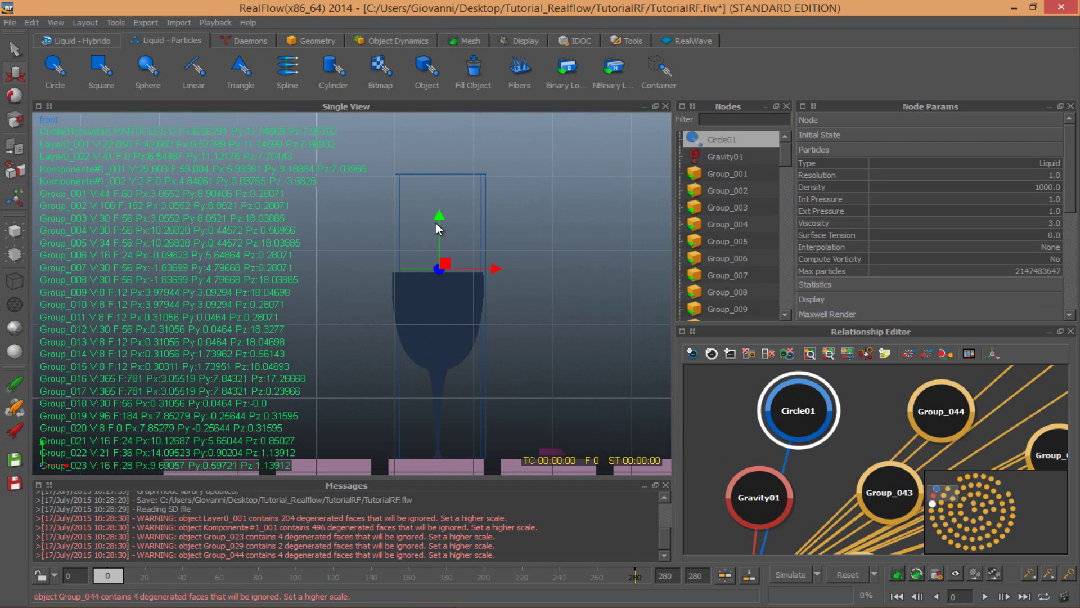
{"action": "left_click_drag", "start_coordinate": [438, 220], "coordinate": [442, 197]}
{"action": "scroll", "coordinate": [437, 242], "scroll_direction": "up", "scroll_amount": 4}
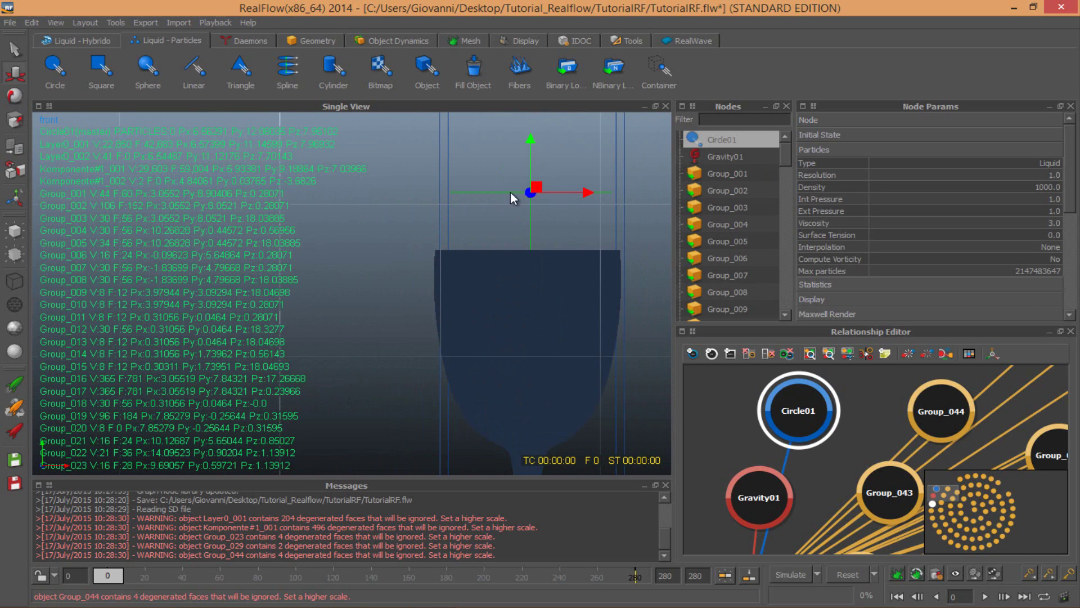
{"action": "scroll", "coordinate": [565, 192], "scroll_direction": "up", "scroll_amount": 2}
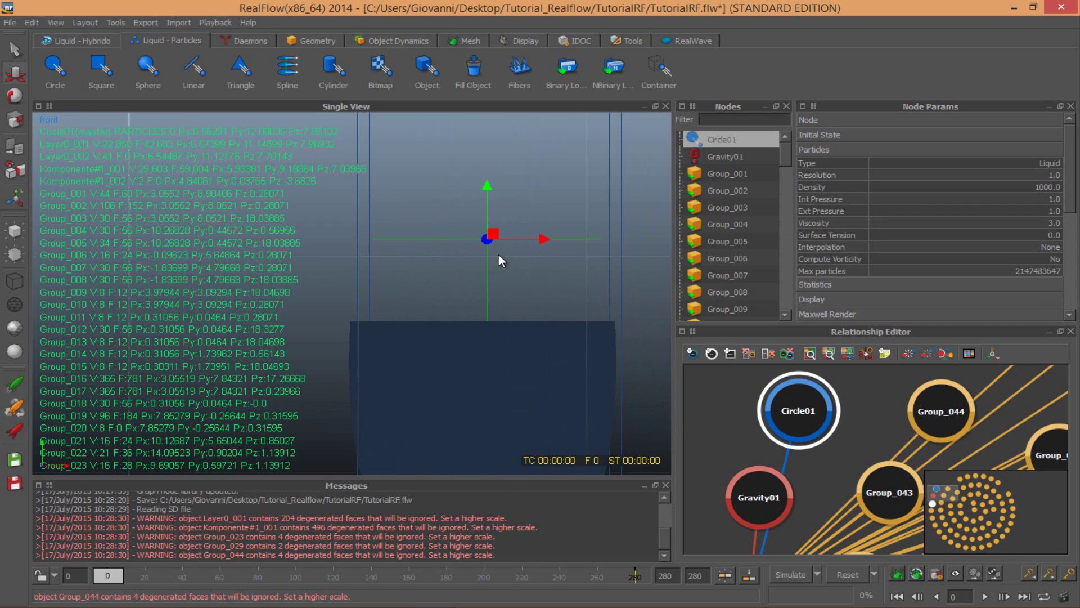
{"action": "left_click_drag", "start_coordinate": [524, 236], "coordinate": [524, 238]}
Step: In the side view, shift the Circle01 emitter slightly along Z to center it between the bottle's walls
{"action": "right_click", "coordinate": [51, 117]}
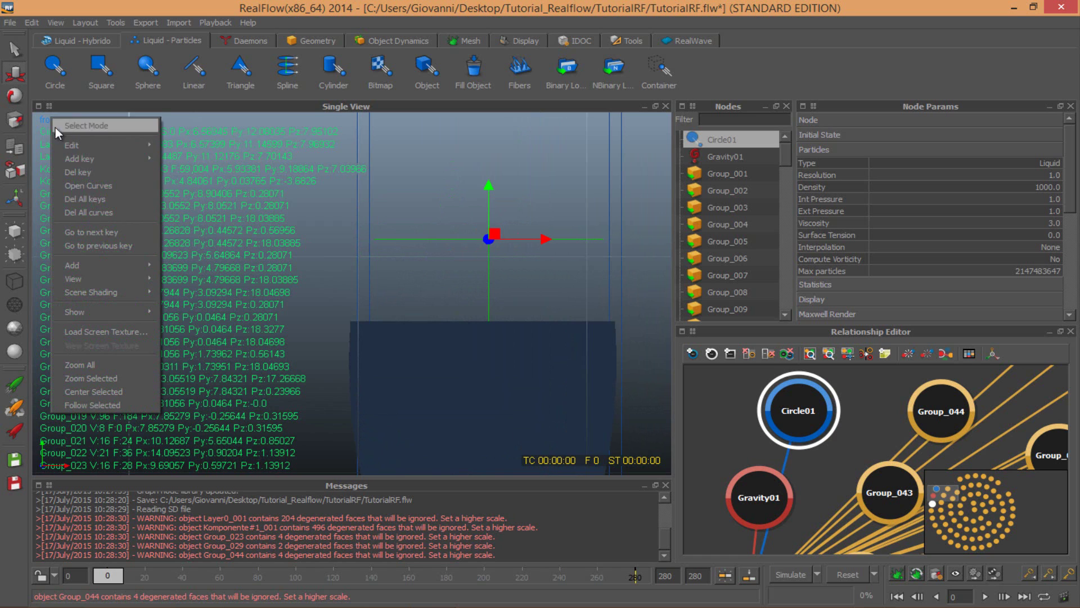
{"action": "mouse_move", "coordinate": [124, 277]}
{"action": "left_click", "coordinate": [182, 307]}
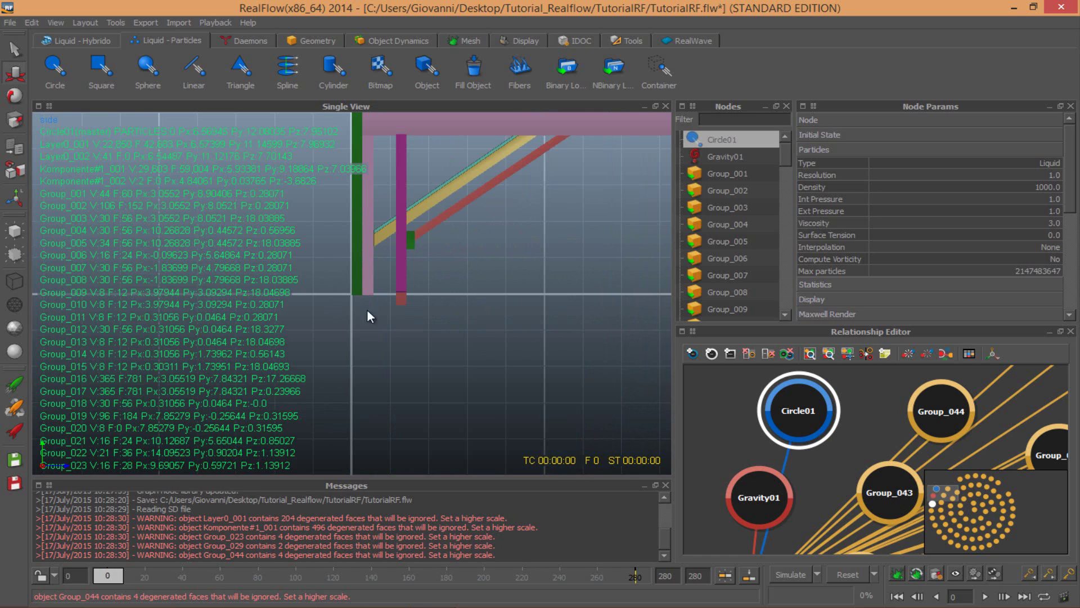
{"action": "left_click_drag", "start_coordinate": [568, 210], "coordinate": [578, 314], "text": "alt"}
{"action": "middle_click_drag", "start_coordinate": [585, 333], "coordinate": [407, 336], "text": "alt"}
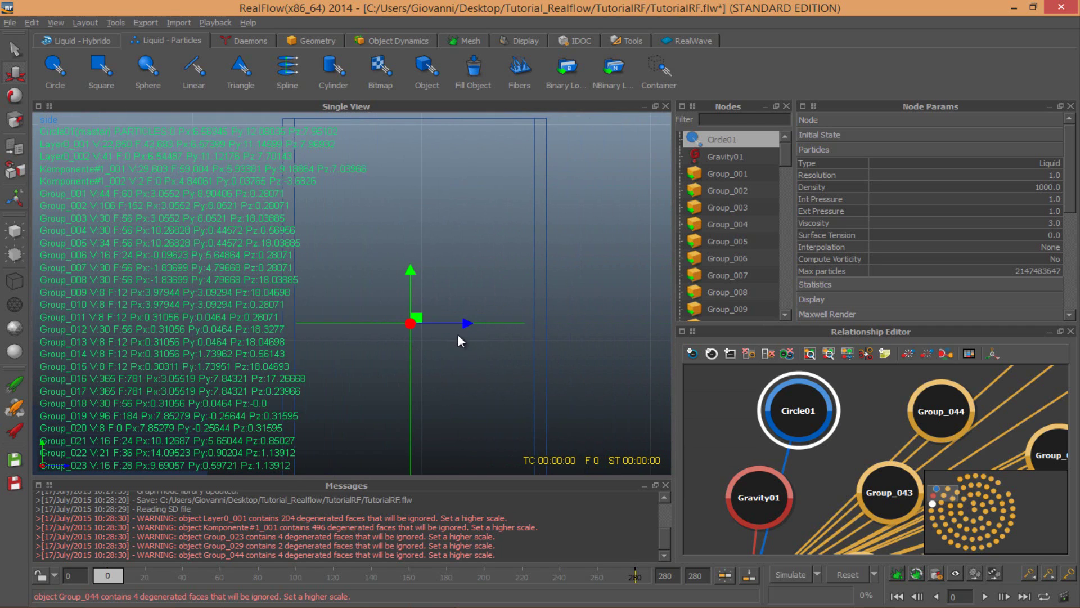
{"action": "left_click_drag", "start_coordinate": [454, 324], "coordinate": [458, 323]}
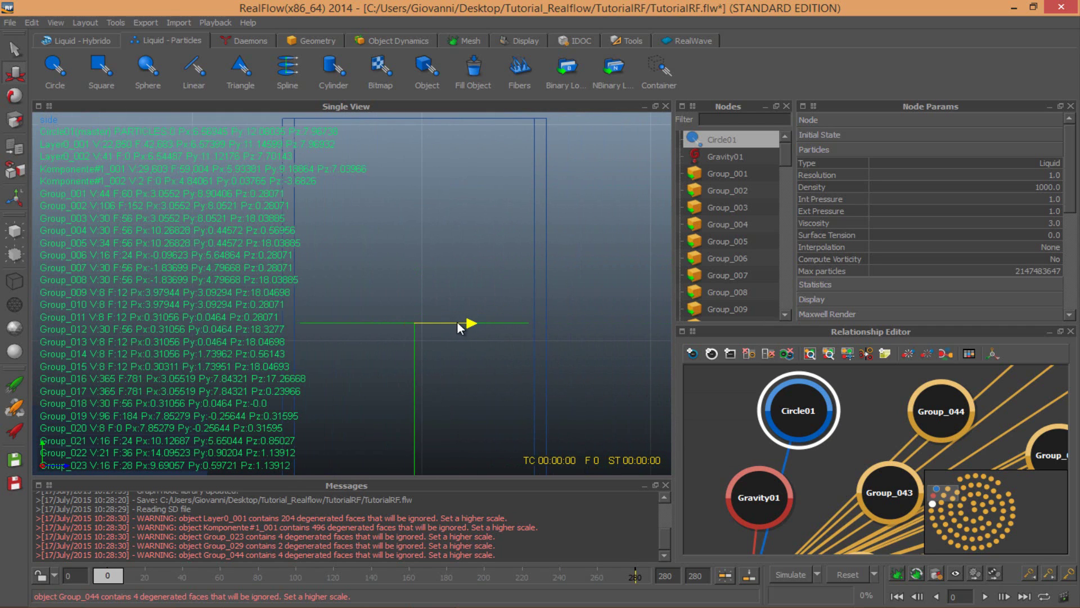
{"action": "scroll", "coordinate": [408, 273], "scroll_direction": "down", "scroll_amount": 1}
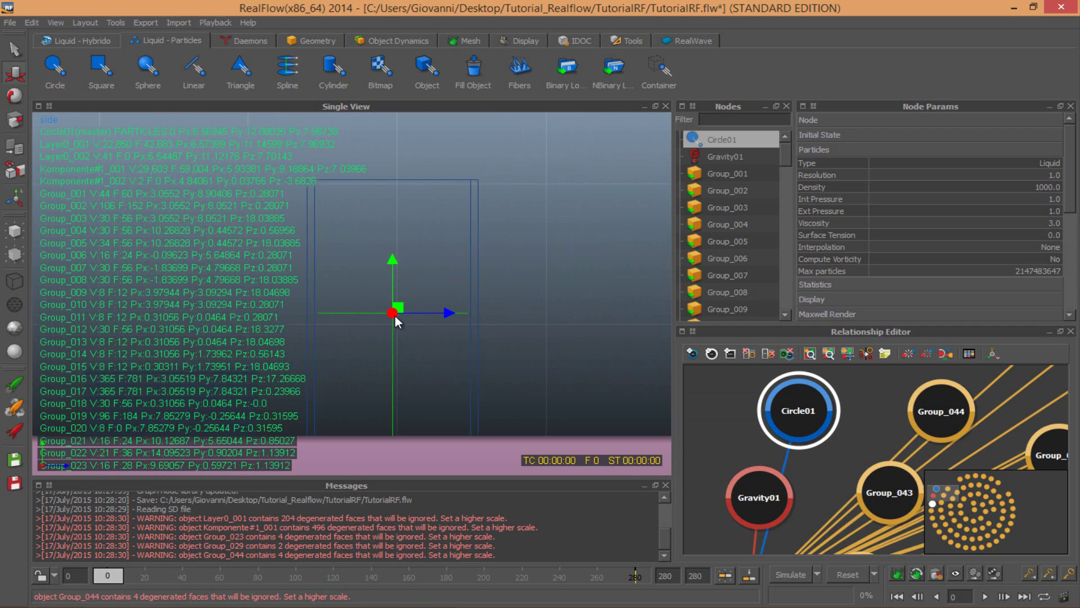
Step: In the perspective view, scale the Circle01 emitter down uniformly to about 0.9 so it fits inside the bottle
{"action": "right_click", "coordinate": [51, 123]}
{"action": "mouse_move", "coordinate": [153, 281]}
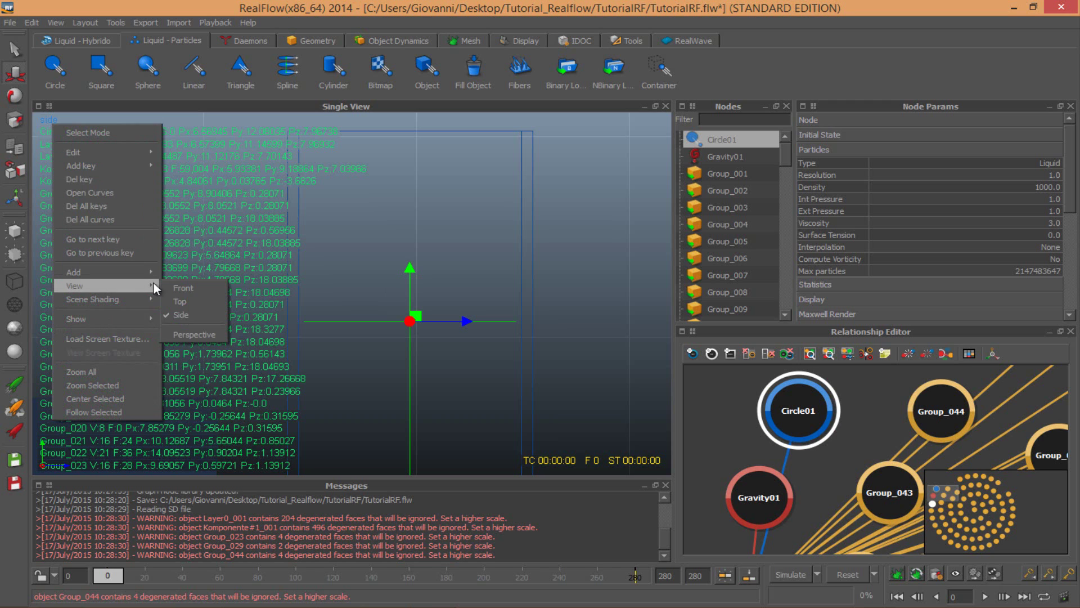
{"action": "left_click", "coordinate": [199, 336]}
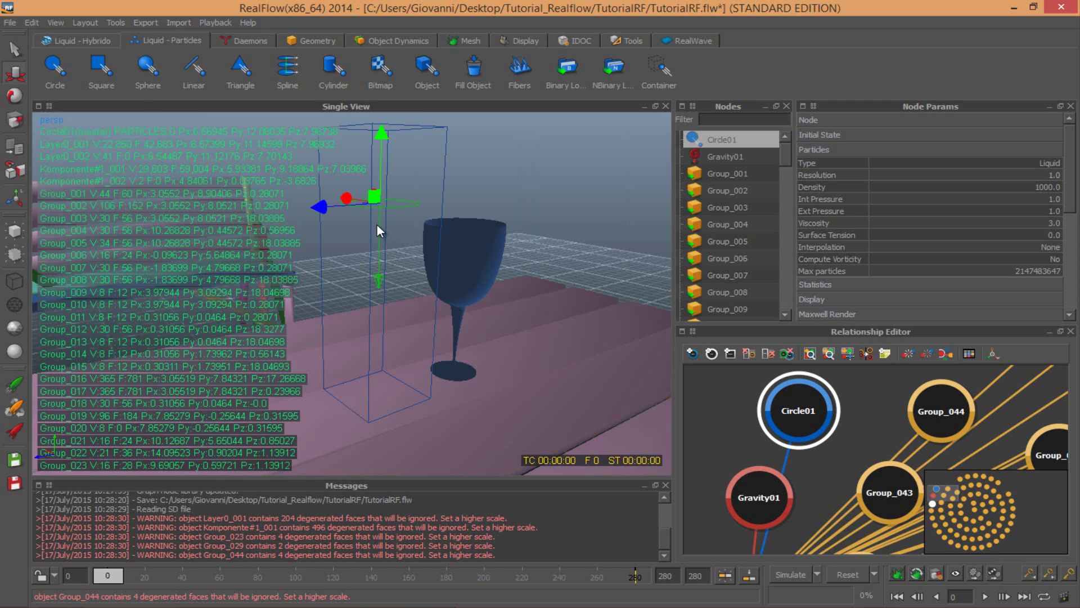
{"action": "left_click_drag", "start_coordinate": [364, 223], "coordinate": [414, 406], "text": "alt"}
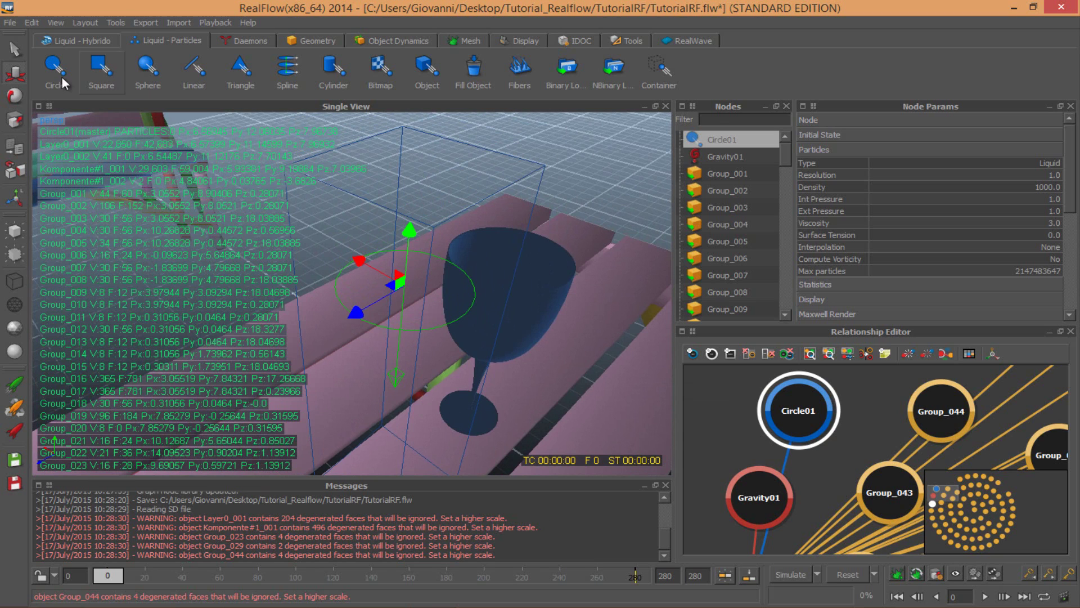
{"action": "left_click", "coordinate": [17, 119]}
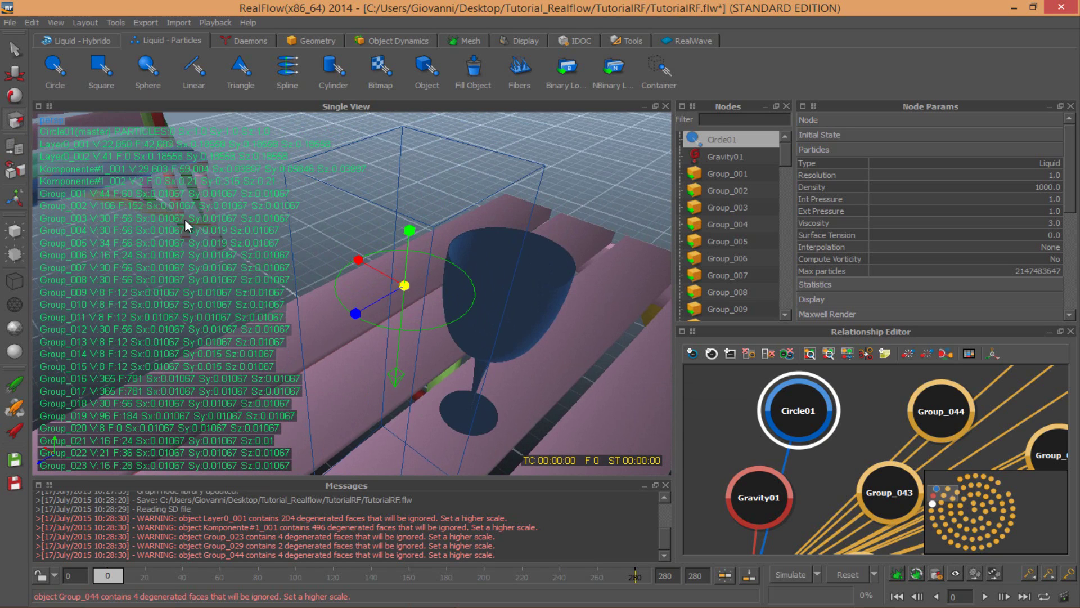
{"action": "left_click_drag", "start_coordinate": [404, 290], "coordinate": [371, 293]}
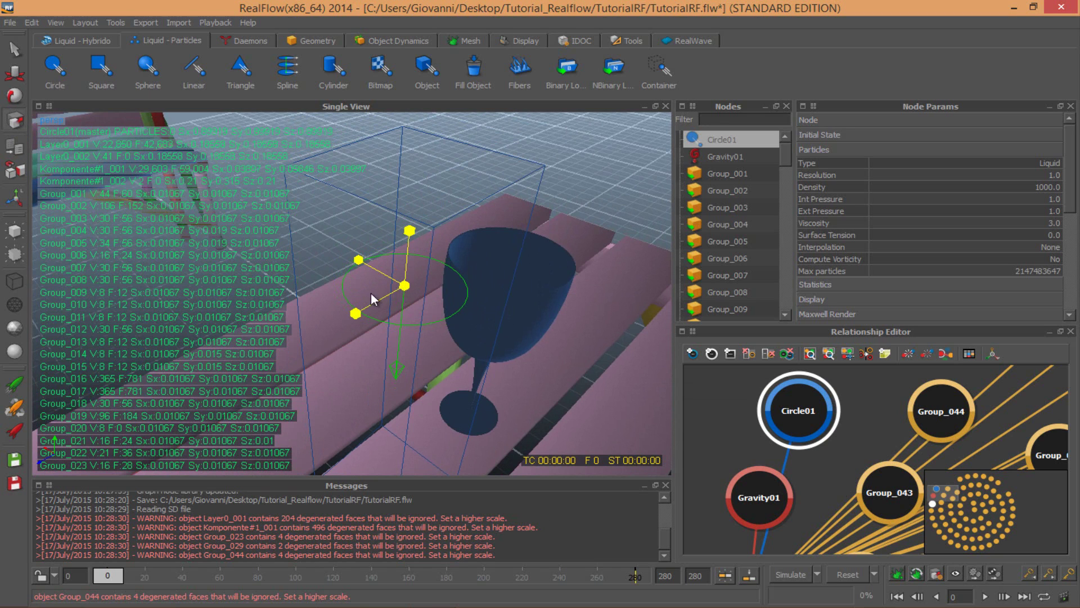
{"action": "left_click_drag", "start_coordinate": [449, 314], "coordinate": [362, 273], "text": "alt"}
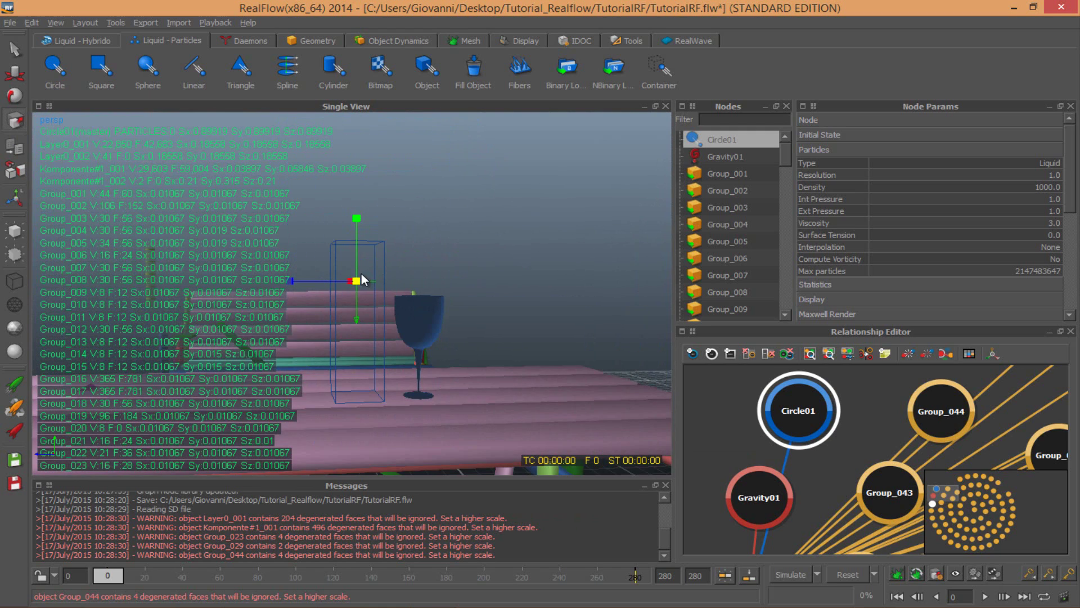
{"action": "left_click_drag", "start_coordinate": [446, 260], "coordinate": [501, 287], "text": "alt"}
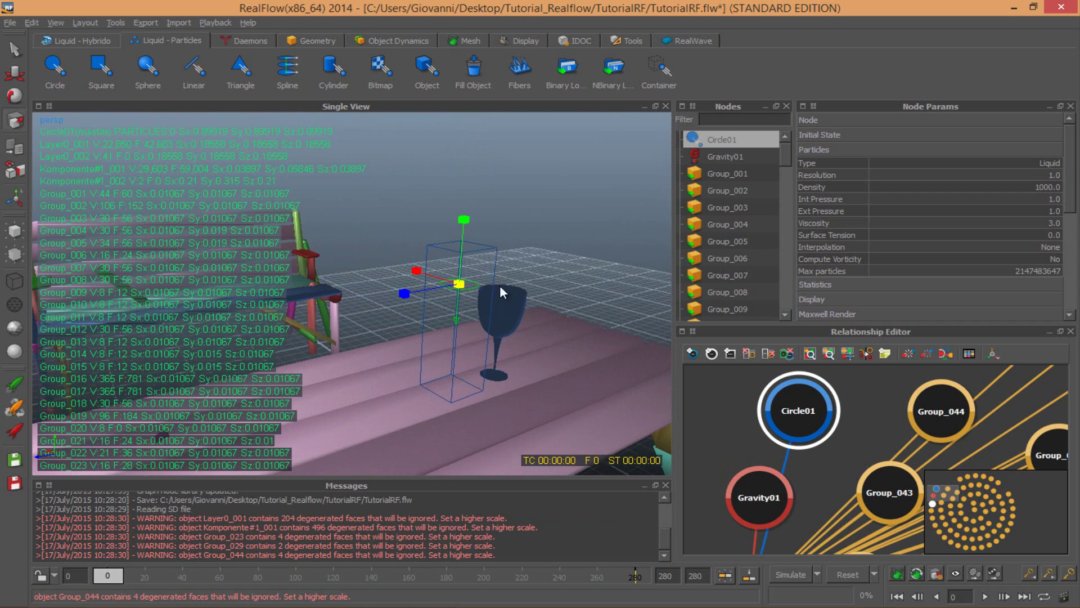
Step: Save the project and start the particle simulation
{"action": "left_click", "coordinate": [11, 23]}
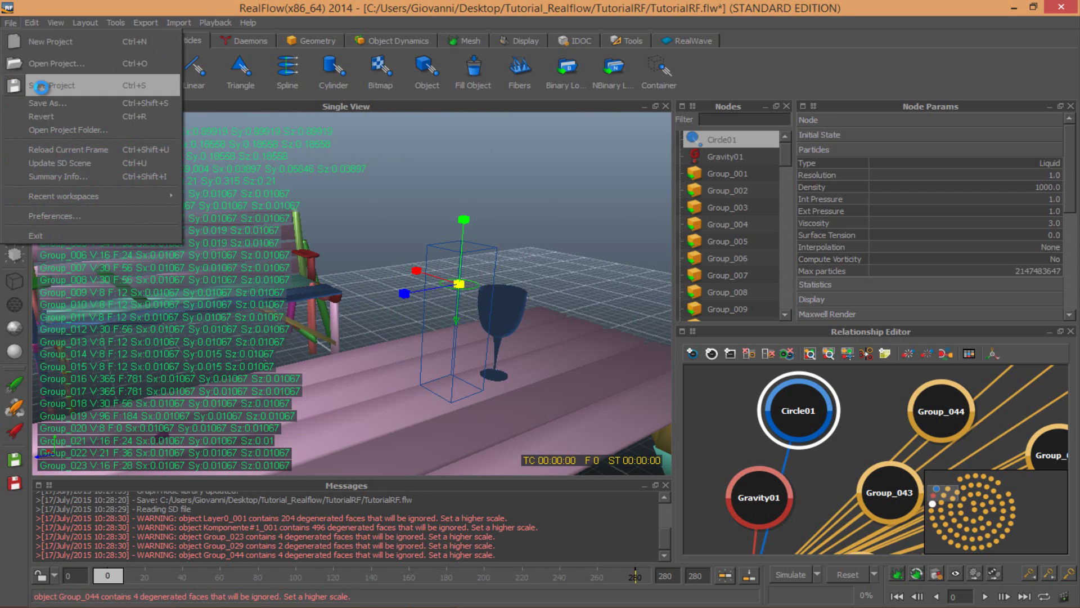
{"action": "left_click", "coordinate": [22, 88]}
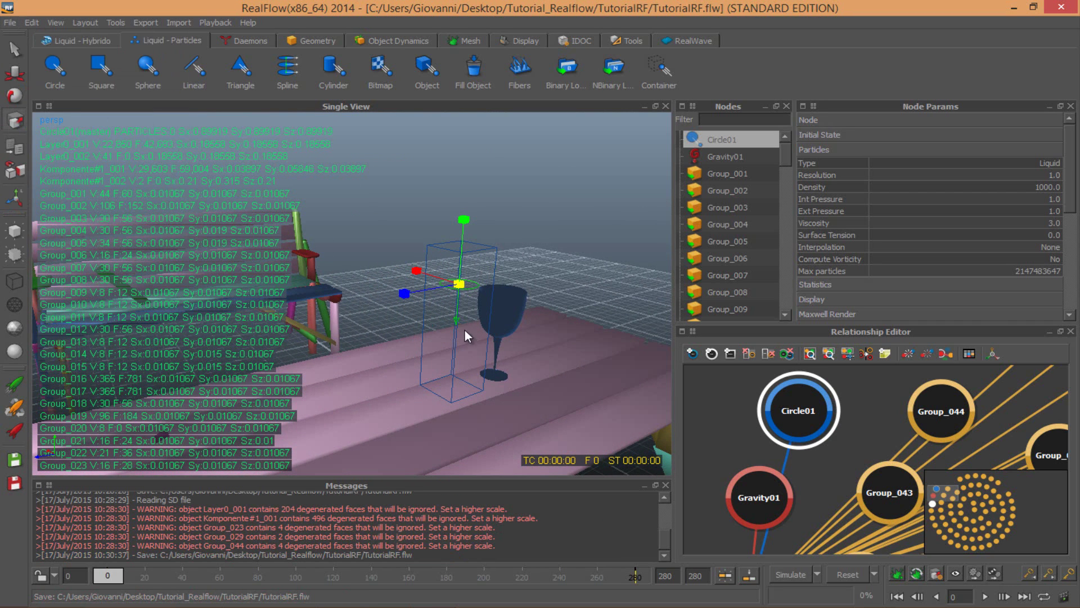
{"action": "left_click", "coordinate": [794, 577]}
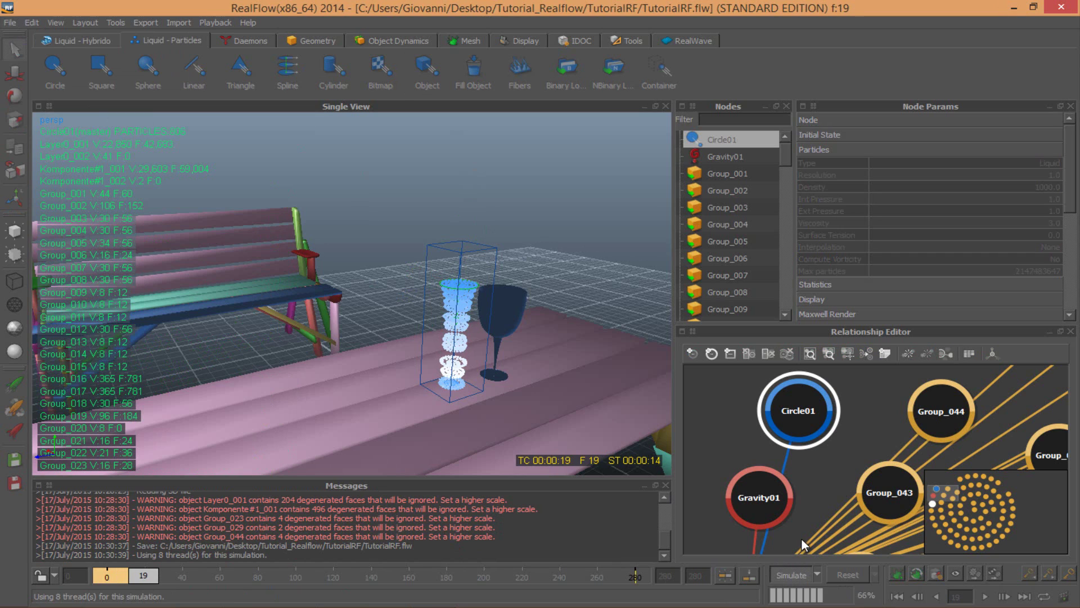
Step: Switch to 3ds Max and select the bottle to inspect it in the original picnic scene
{"action": "key", "text": "alt+Tab"}
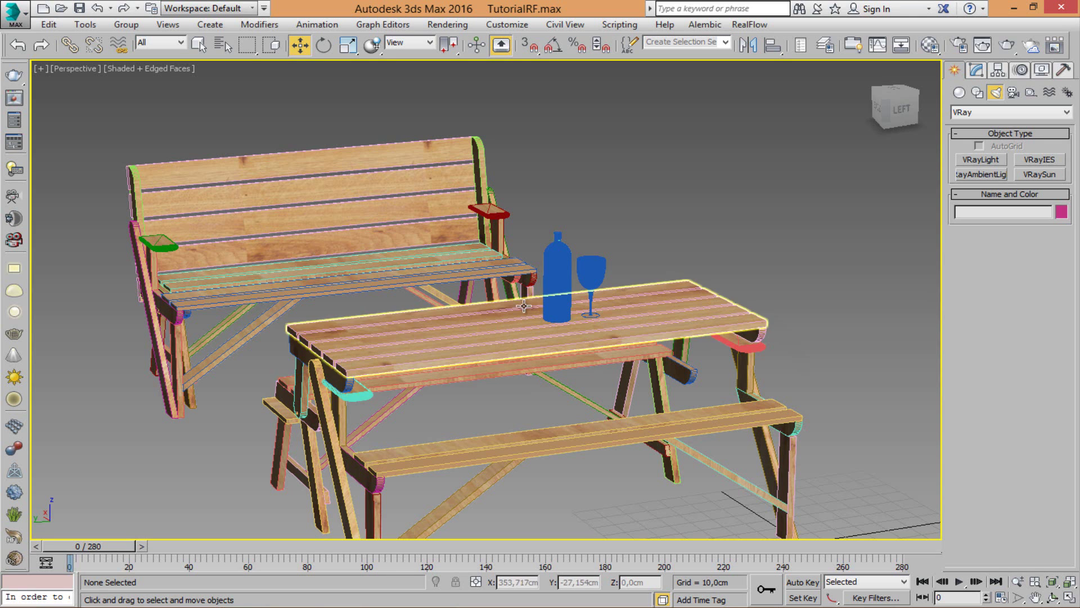
{"action": "mouse_move", "coordinate": [123, 545]}
{"action": "left_mouse_down"}
{"action": "mouse_move", "coordinate": [478, 550]}
{"action": "mouse_move", "coordinate": [331, 549]}
{"action": "mouse_move", "coordinate": [411, 557]}
{"action": "mouse_move", "coordinate": [487, 549]}
{"action": "mouse_move", "coordinate": [127, 549]}
{"action": "left_mouse_up"}
{"action": "key", "text": "w"}
{"action": "left_click", "coordinate": [558, 281]}
{"action": "key", "text": "w"}
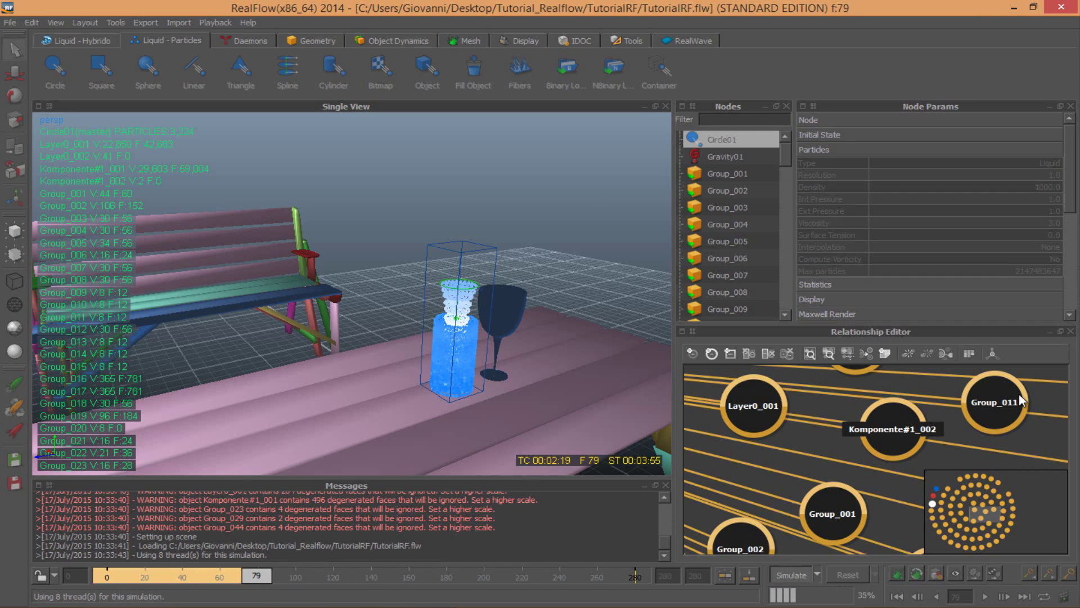
{"action": "key", "text": "Escape"}
{"action": "scroll", "coordinate": [1053, 183], "scroll_direction": "down", "scroll_amount": 3}
{"action": "left_click", "coordinate": [928, 229]}
{"action": "key", "text": "ctrl+a"}
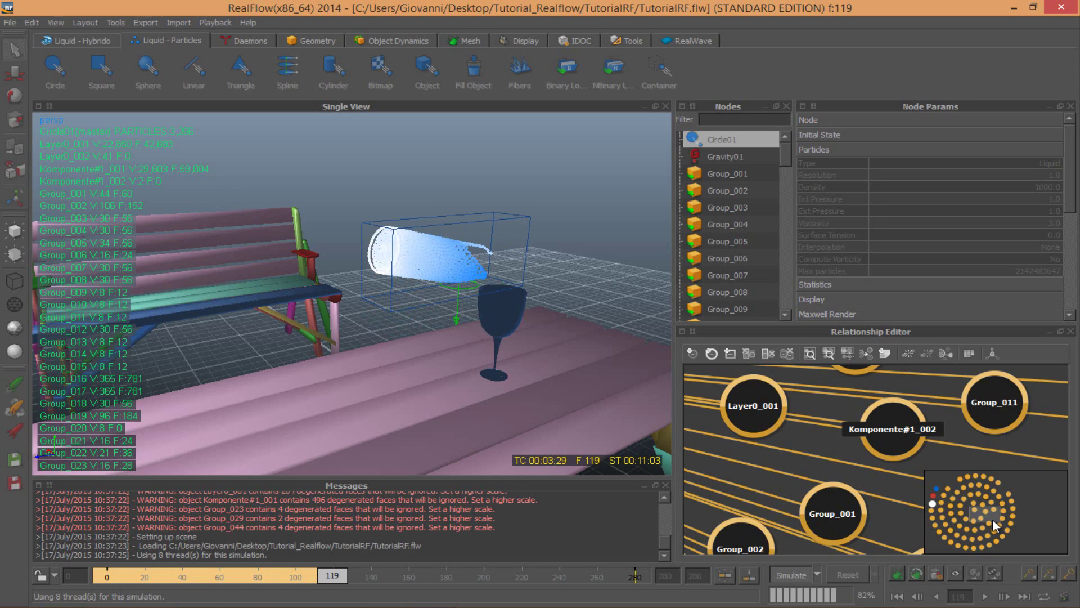
Step: Examine the liquid particles pouring from the bottle into the wine glass up close while the simulation runs
{"action": "left_click_drag", "start_coordinate": [314, 243], "coordinate": [411, 390], "text": "alt"}
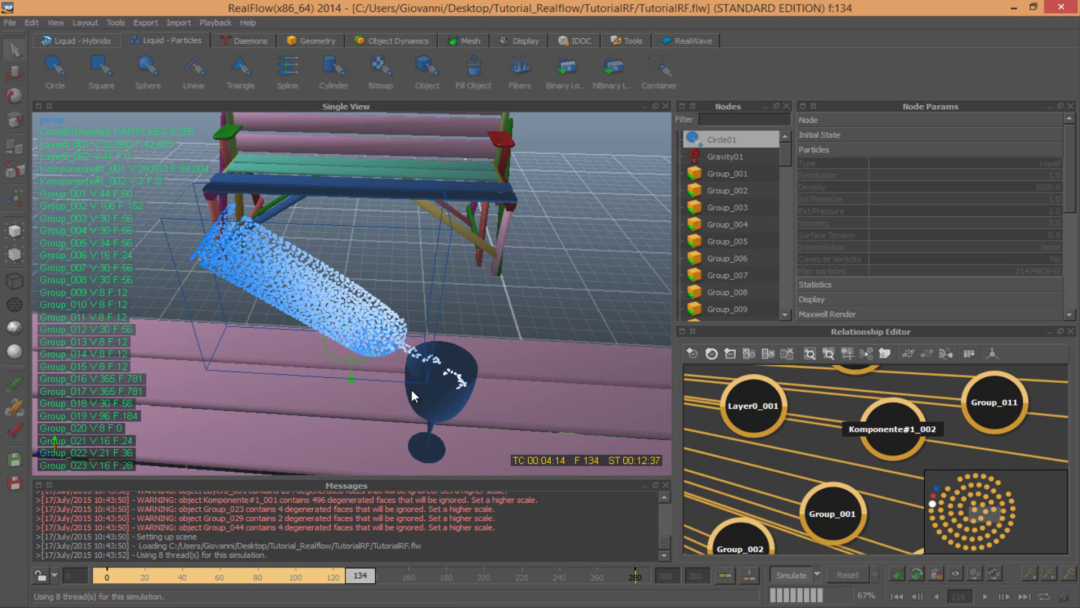
{"action": "scroll", "coordinate": [425, 430], "scroll_direction": "up", "scroll_amount": 5}
{"action": "left_click_drag", "start_coordinate": [426, 430], "coordinate": [483, 386], "text": "alt"}
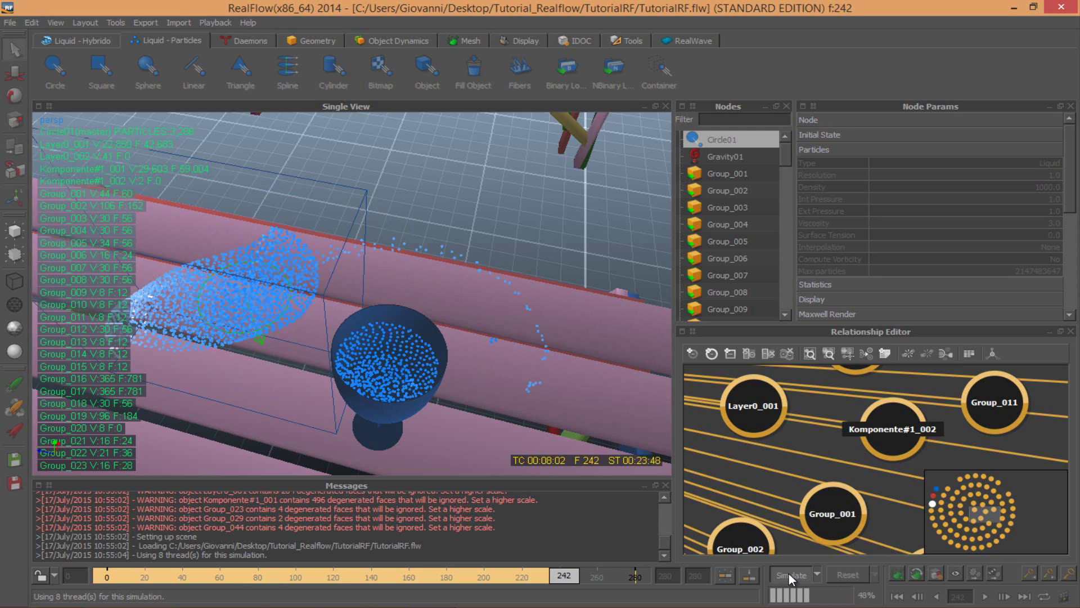
{"action": "left_click", "coordinate": [546, 440]}
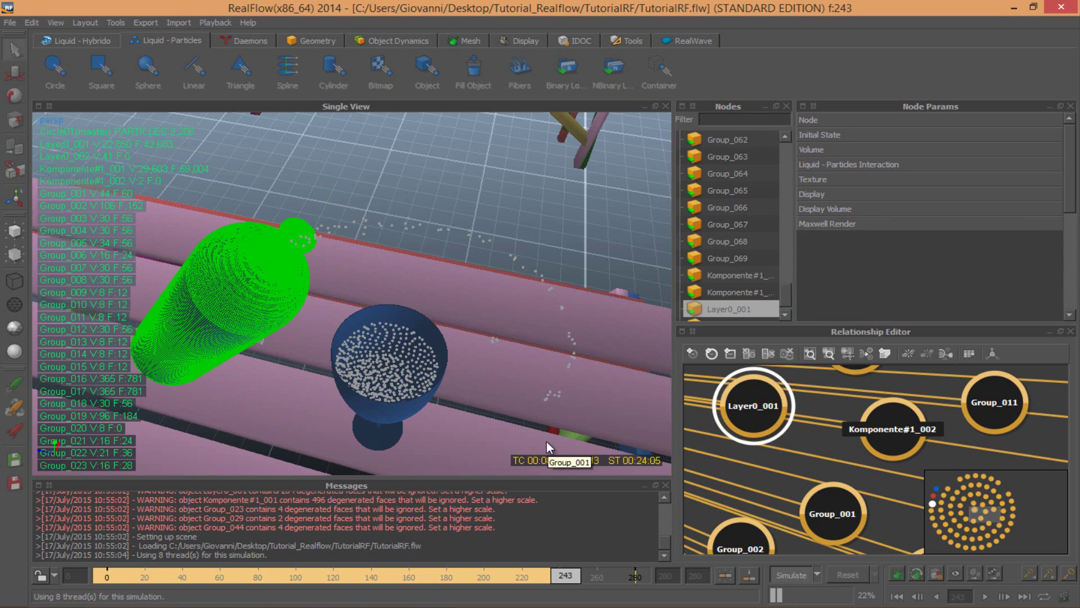
{"action": "left_click", "coordinate": [501, 419]}
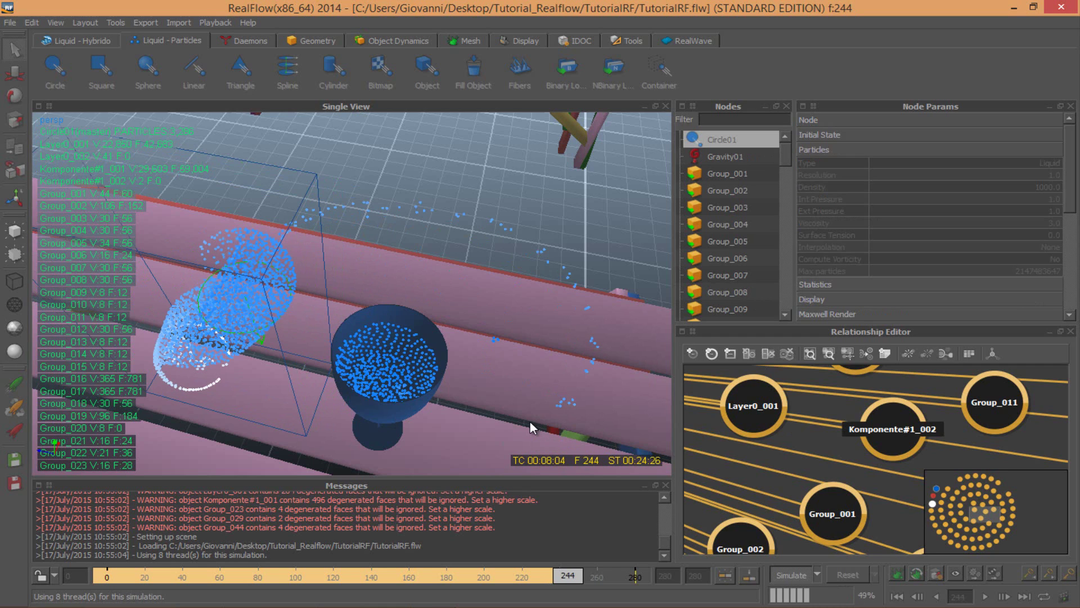
Step: Resume the simulation through frame 280, viewing the bottle and glass from above
{"action": "left_click", "coordinate": [785, 570]}
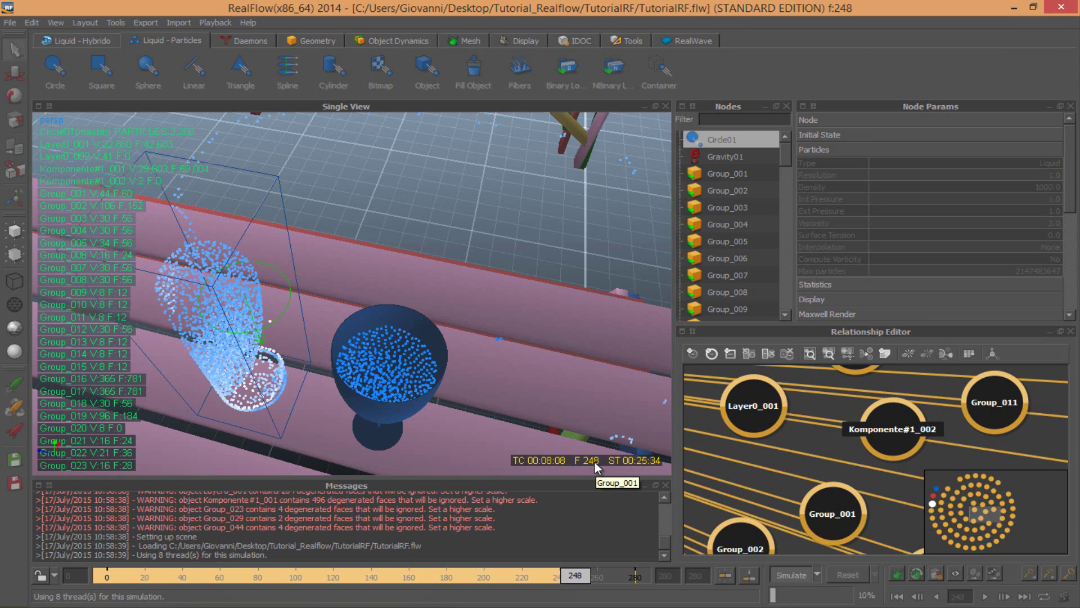
{"action": "left_click_drag", "start_coordinate": [327, 395], "coordinate": [540, 403], "text": "alt"}
{"action": "left_click_drag", "start_coordinate": [631, 400], "coordinate": [560, 313], "text": "alt"}
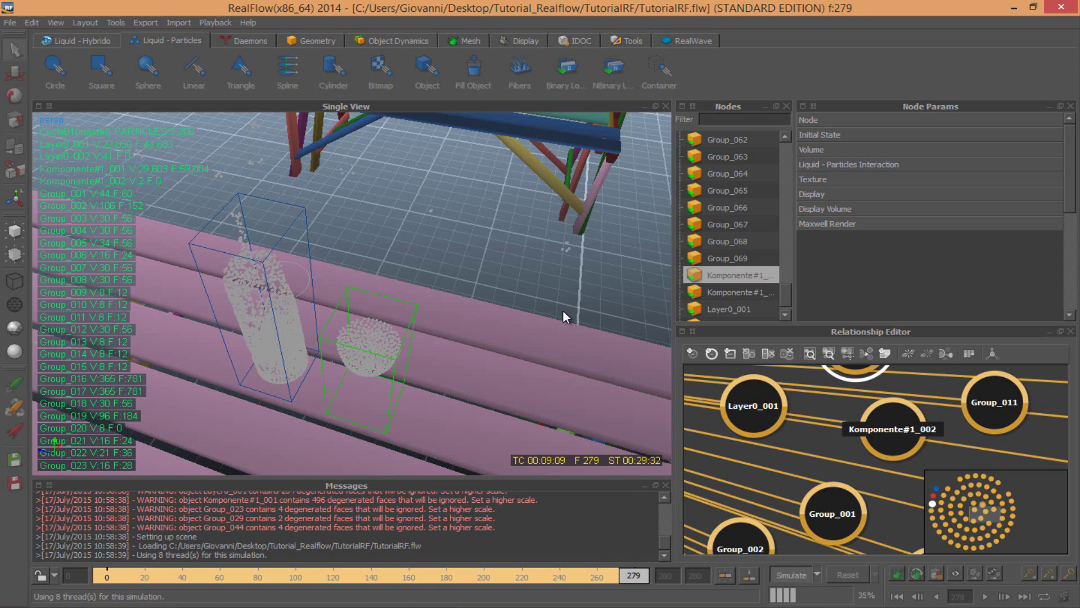
Step: Display the bottle and wine glass as shaded solids again and scrub the timeline back to frame 144
{"action": "left_click", "coordinate": [728, 309]}
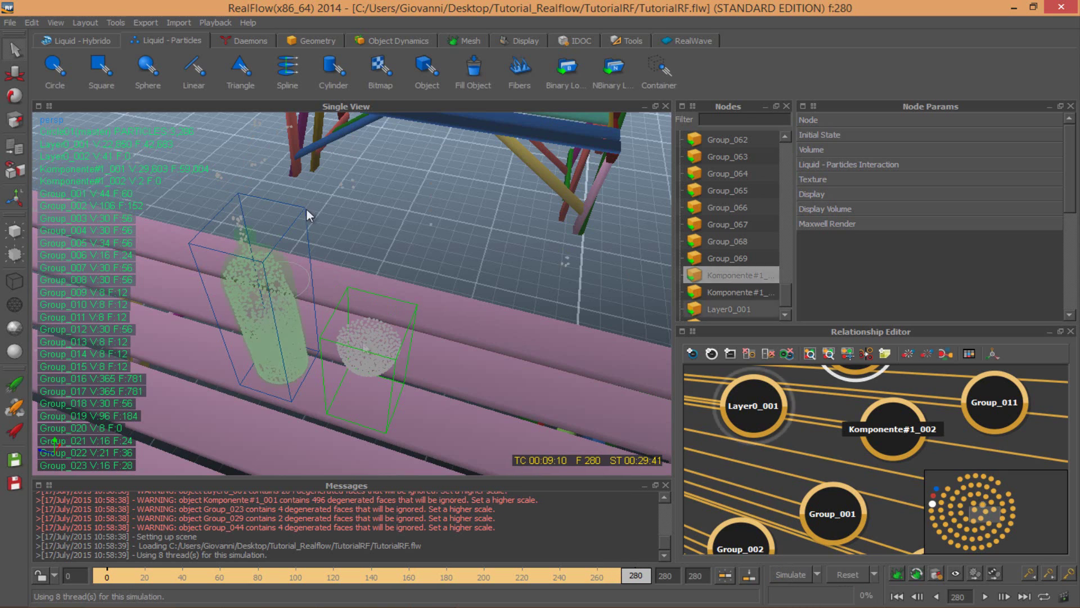
{"action": "left_click", "coordinate": [414, 318]}
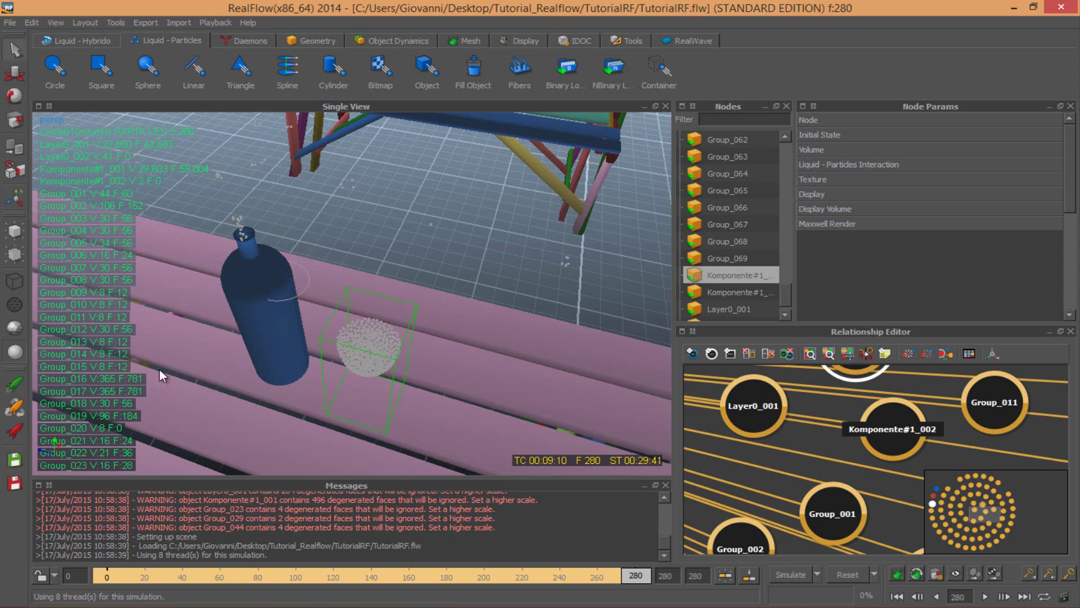
{"action": "left_click_drag", "start_coordinate": [334, 364], "coordinate": [504, 226], "text": "alt"}
{"action": "left_click", "coordinate": [504, 226]}
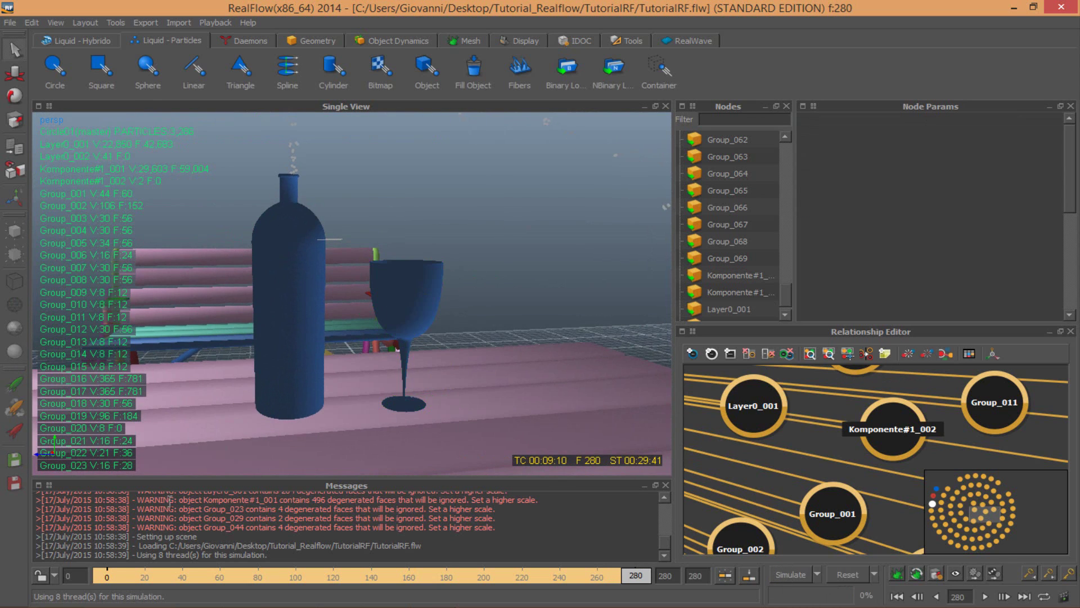
{"action": "left_click_drag", "start_coordinate": [635, 575], "coordinate": [385, 579]}
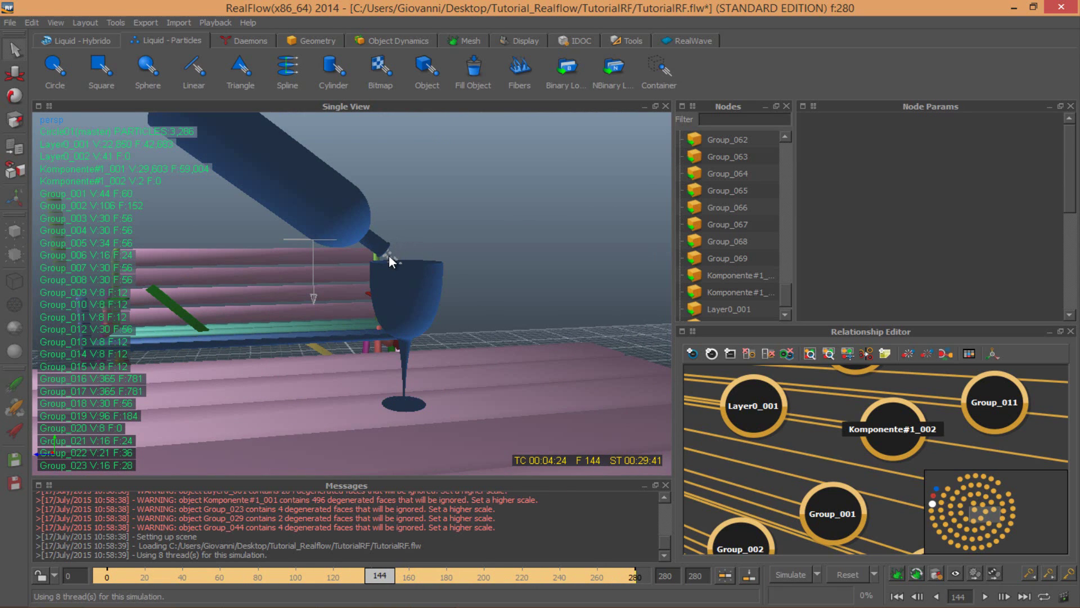
Step: Select the Circle01 liquid emitter, move the timeline to frame 191 and add a particle mesh for its liquid
{"action": "left_click", "coordinate": [390, 255]}
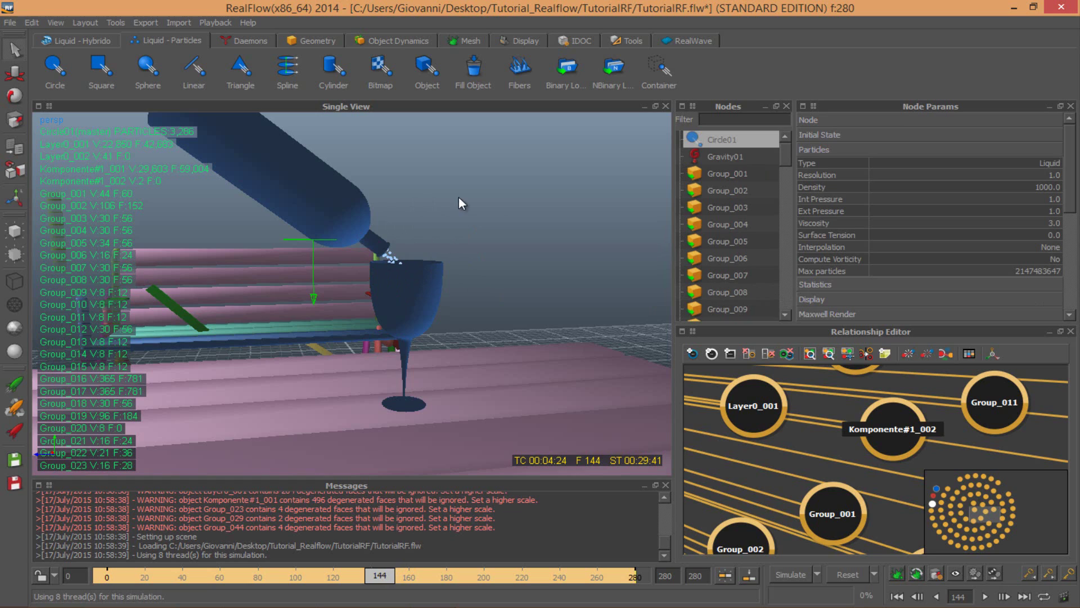
{"action": "left_click", "coordinate": [466, 42]}
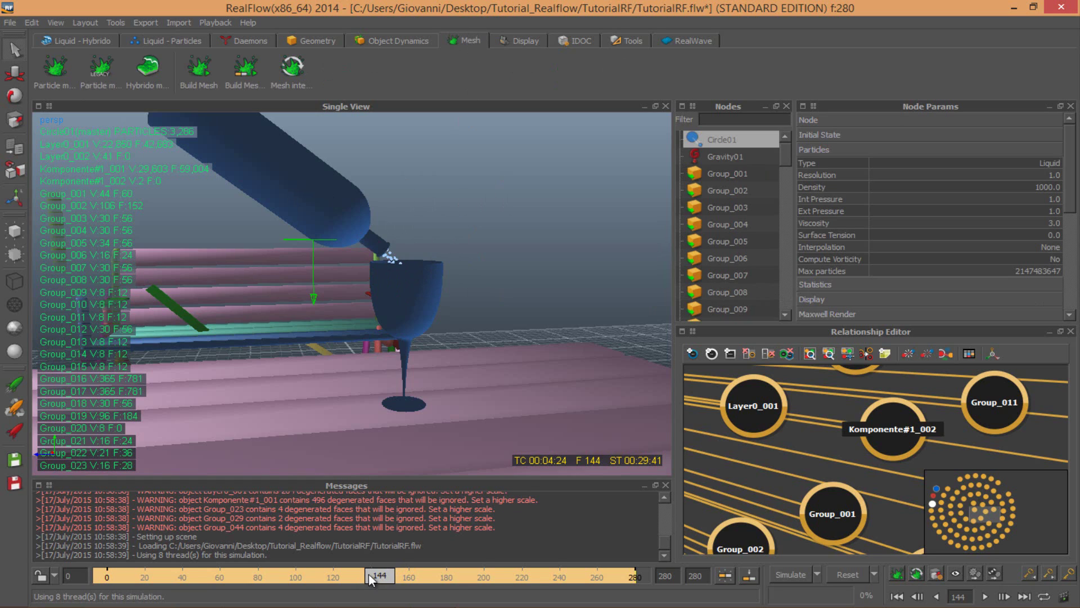
{"action": "left_click_drag", "start_coordinate": [384, 575], "coordinate": [468, 563]}
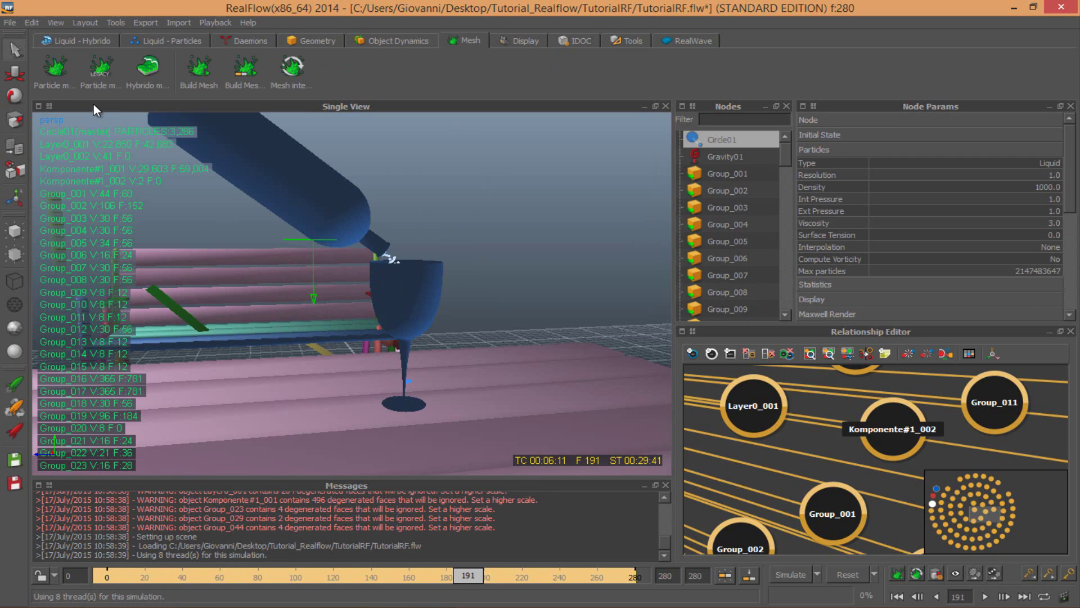
{"action": "left_click", "coordinate": [59, 75]}
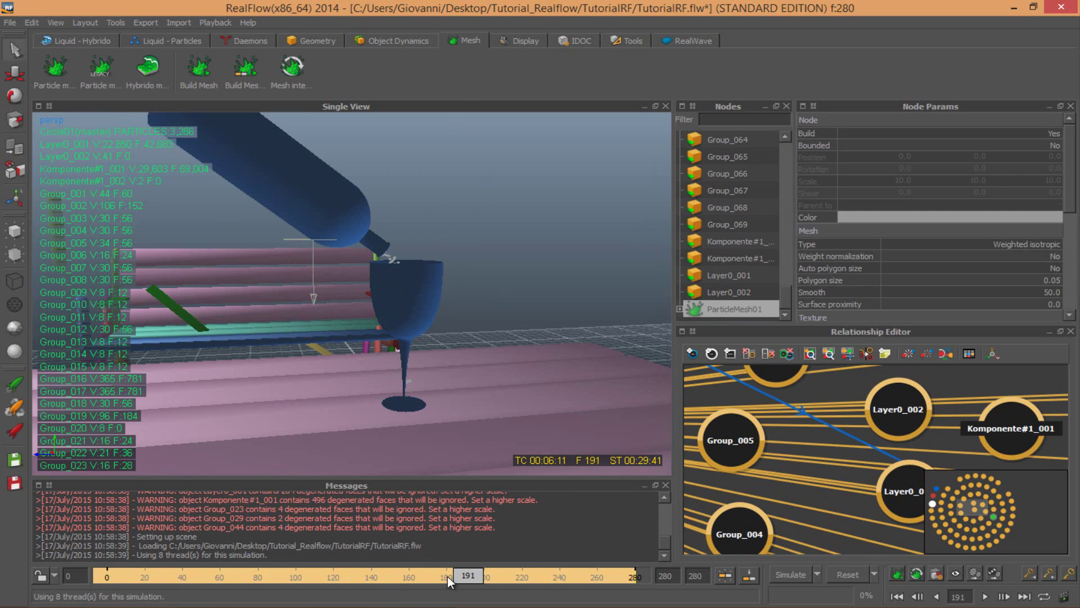
Step: Return the timeline to frame 0 and build the particle mesh for the whole sequence through frame 280
{"action": "left_click_drag", "start_coordinate": [450, 580], "coordinate": [44, 580]}
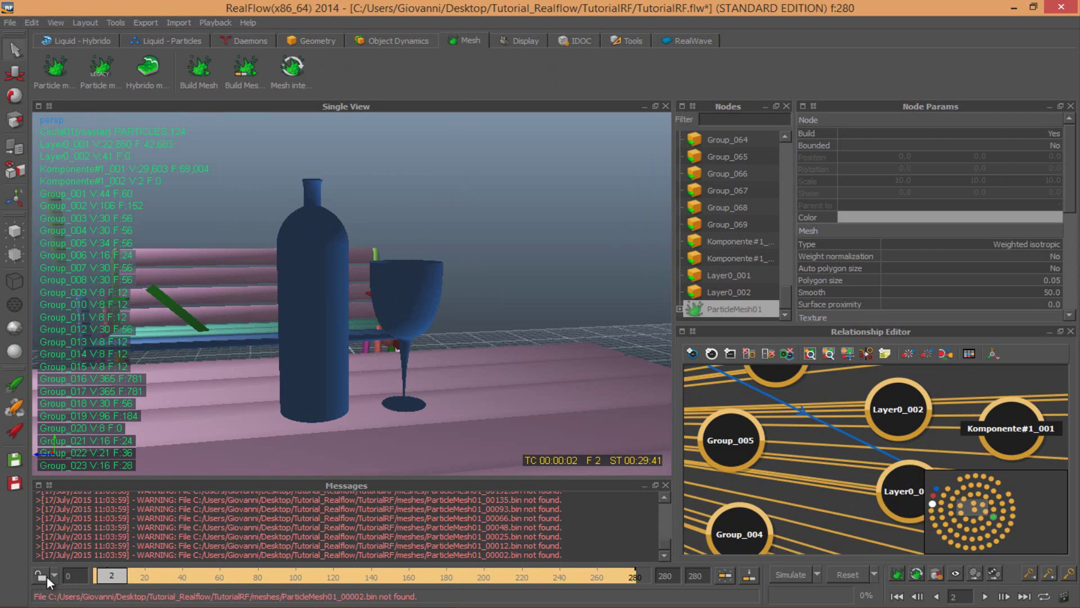
{"action": "scroll", "coordinate": [853, 454], "scroll_direction": "down", "scroll_amount": 5}
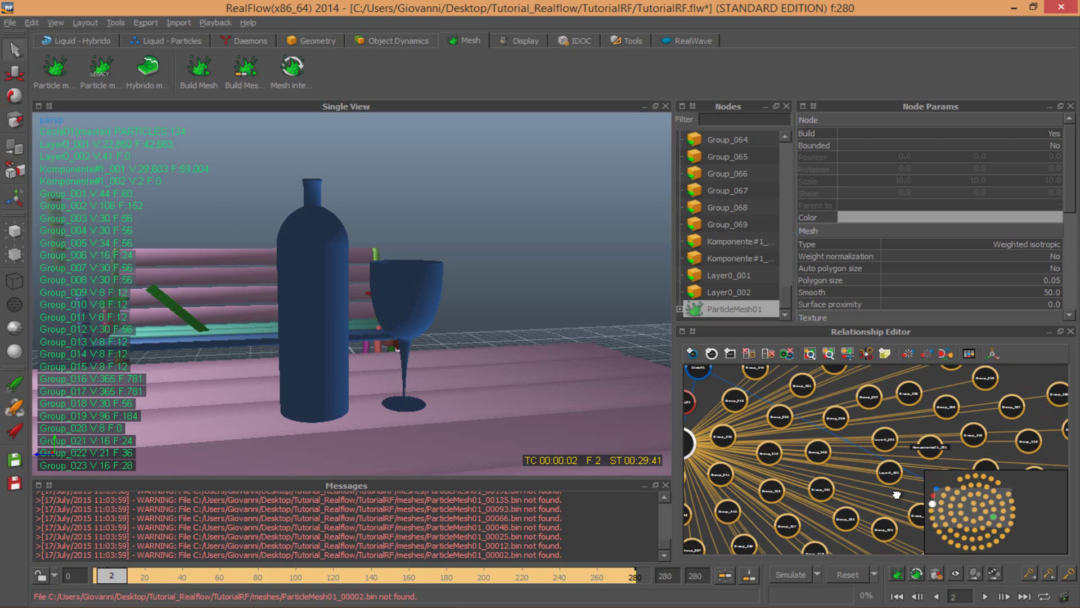
{"action": "middle_click_drag", "start_coordinate": [898, 495], "coordinate": [754, 406]}
{"action": "scroll", "coordinate": [830, 430], "scroll_direction": "up", "scroll_amount": 5}
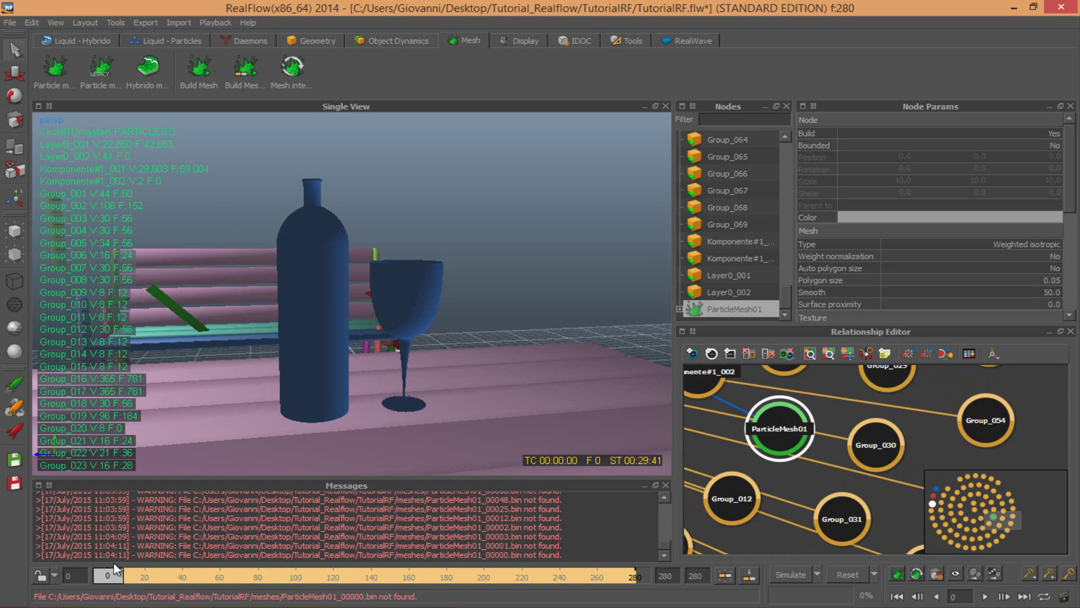
{"action": "left_click", "coordinate": [246, 68]}
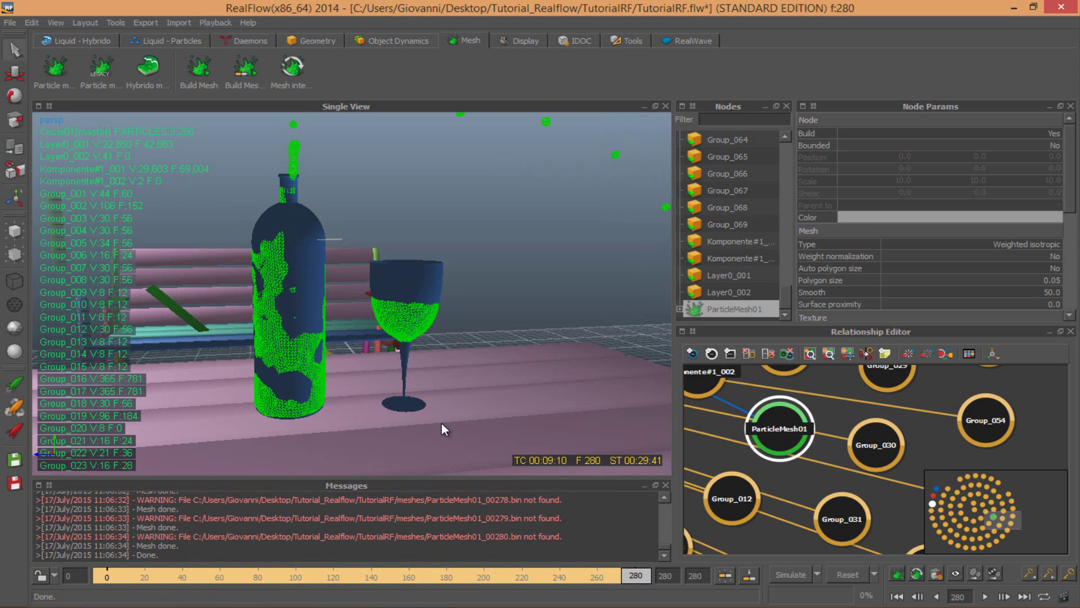
Step: Examine the liquid mesh in the bottle and glass from several angles while scrubbing the timeline back to frame 90
{"action": "left_click_drag", "start_coordinate": [425, 258], "coordinate": [339, 321], "text": "alt"}
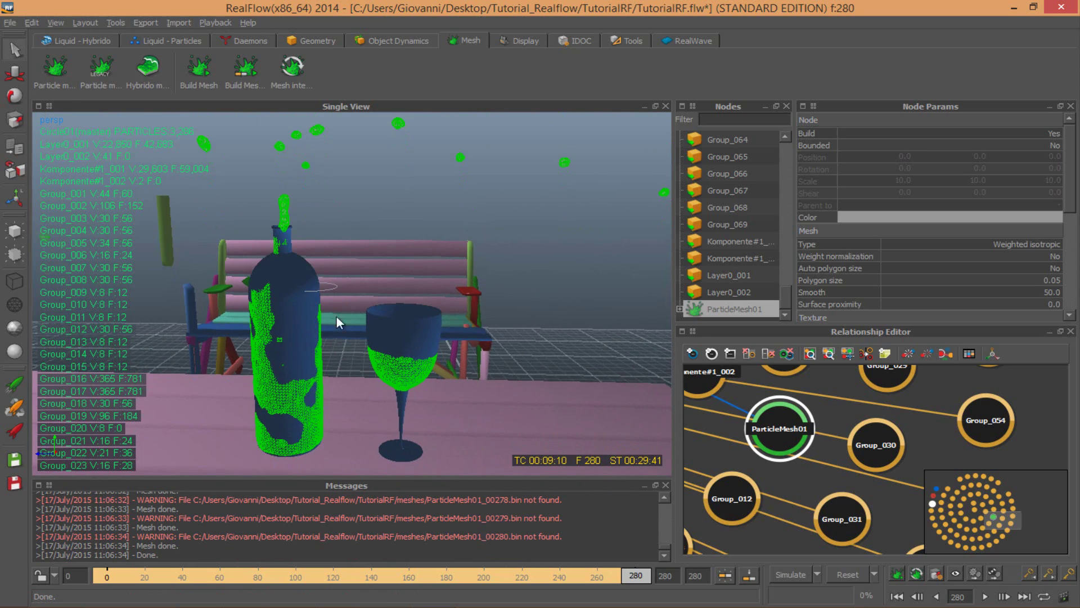
{"action": "left_click_drag", "start_coordinate": [606, 577], "coordinate": [495, 578]}
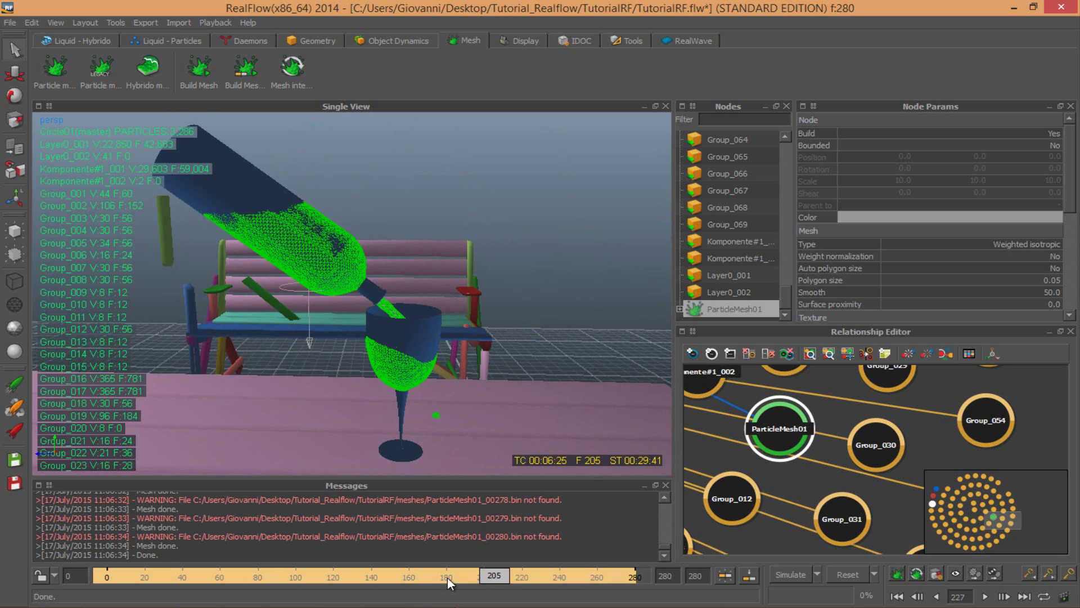
{"action": "left_click_drag", "start_coordinate": [488, 301], "coordinate": [445, 383], "text": "alt"}
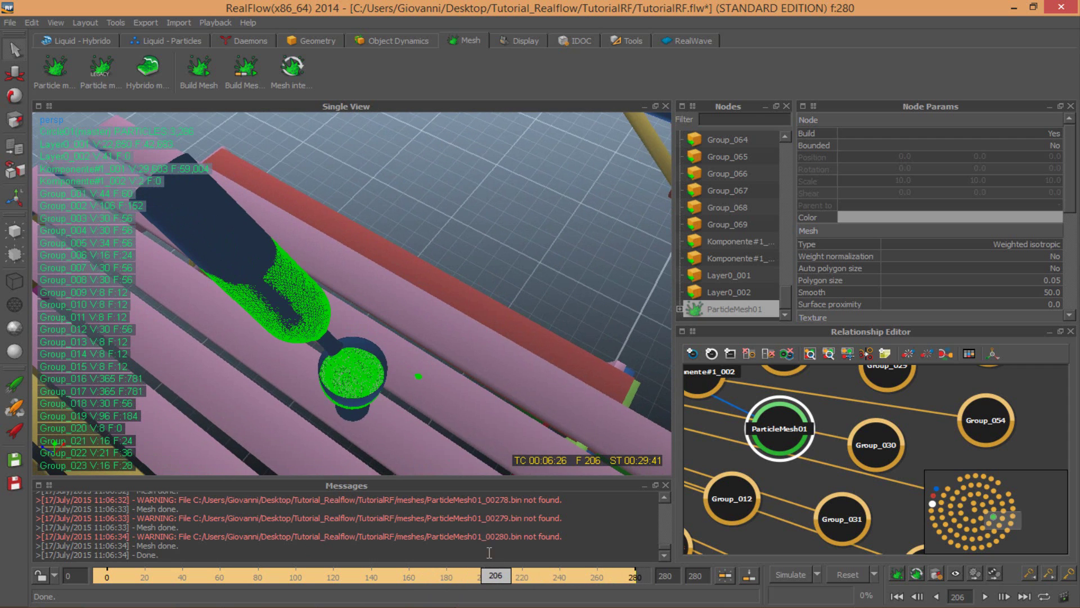
{"action": "mouse_move", "coordinate": [529, 575]}
{"action": "left_mouse_down"}
{"action": "mouse_move", "coordinate": [609, 575]}
{"action": "mouse_move", "coordinate": [261, 574]}
{"action": "mouse_move", "coordinate": [376, 551]}
{"action": "mouse_move", "coordinate": [586, 554]}
{"action": "mouse_move", "coordinate": [278, 550]}
{"action": "left_mouse_up"}
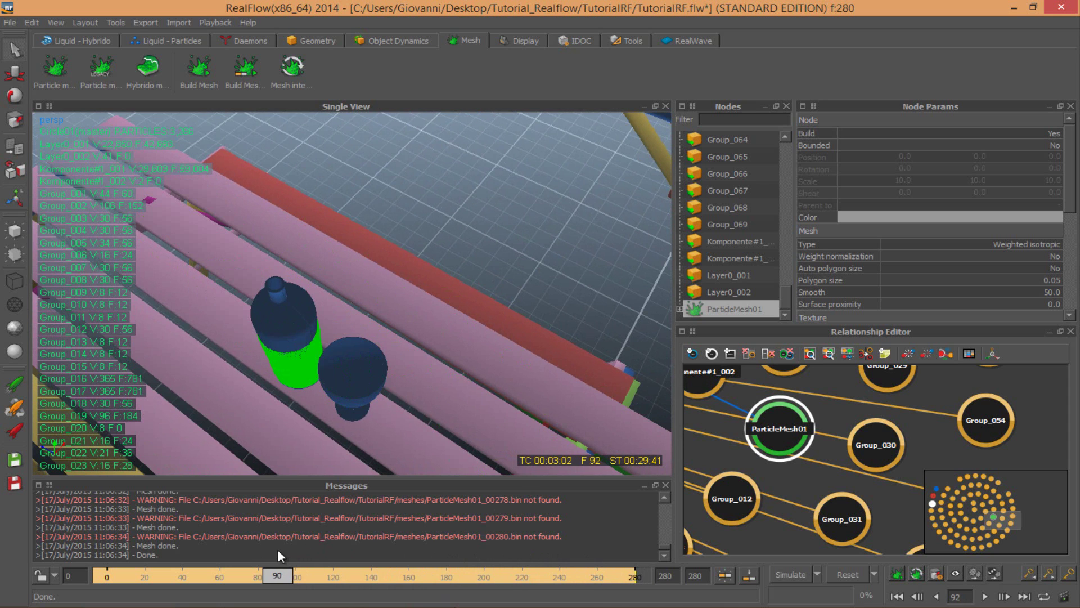
{"action": "left_click_drag", "start_coordinate": [370, 324], "coordinate": [385, 234], "text": "alt"}
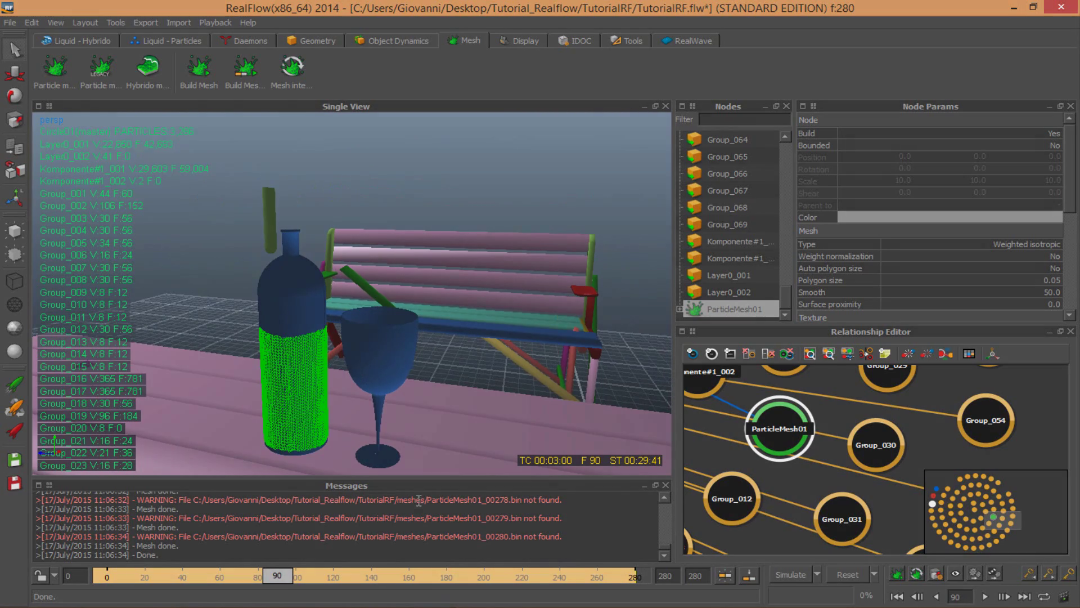